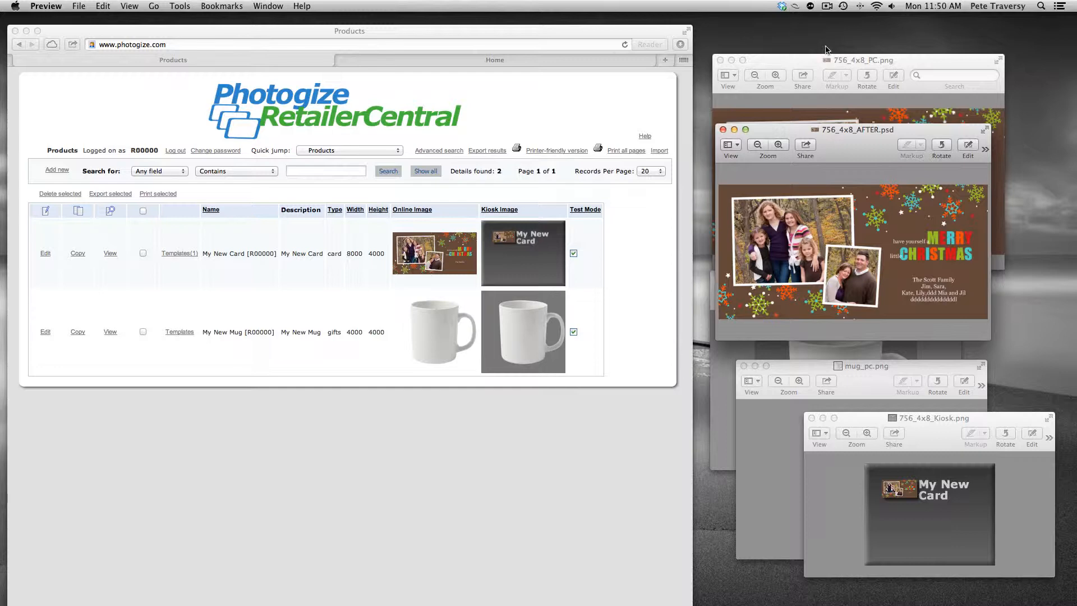
# Step: Switch to the remote Photogize Lab session and open Product Setup for the PC3ALL SnyderDigital.com account
pyautogui.moveTo(850, 136); pyautogui.dragTo(843, 125)
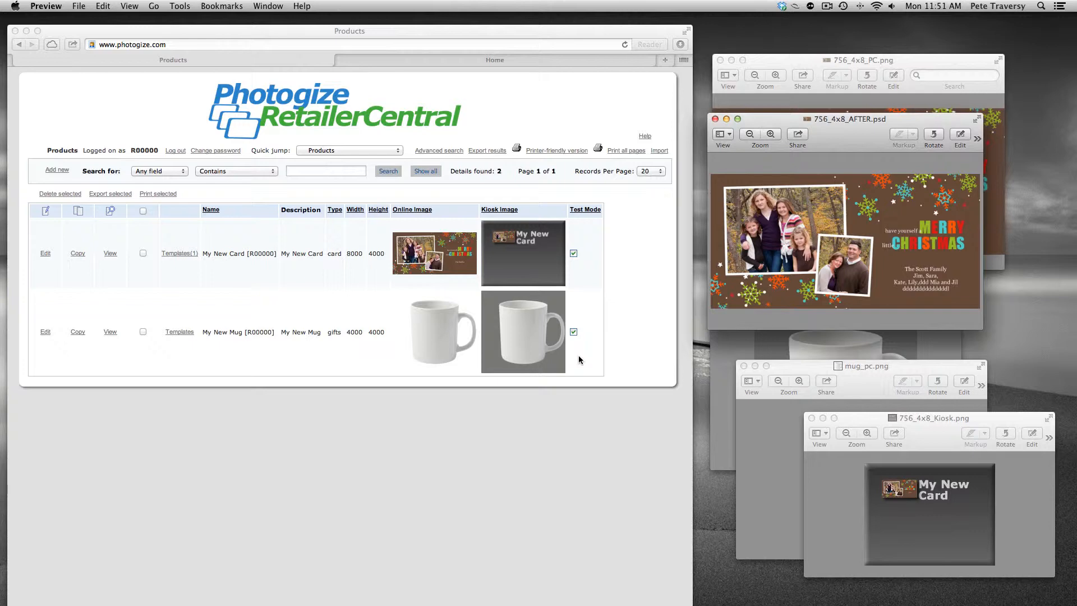
pyautogui.press('super+Tab')
pyautogui.press('super+Tab')
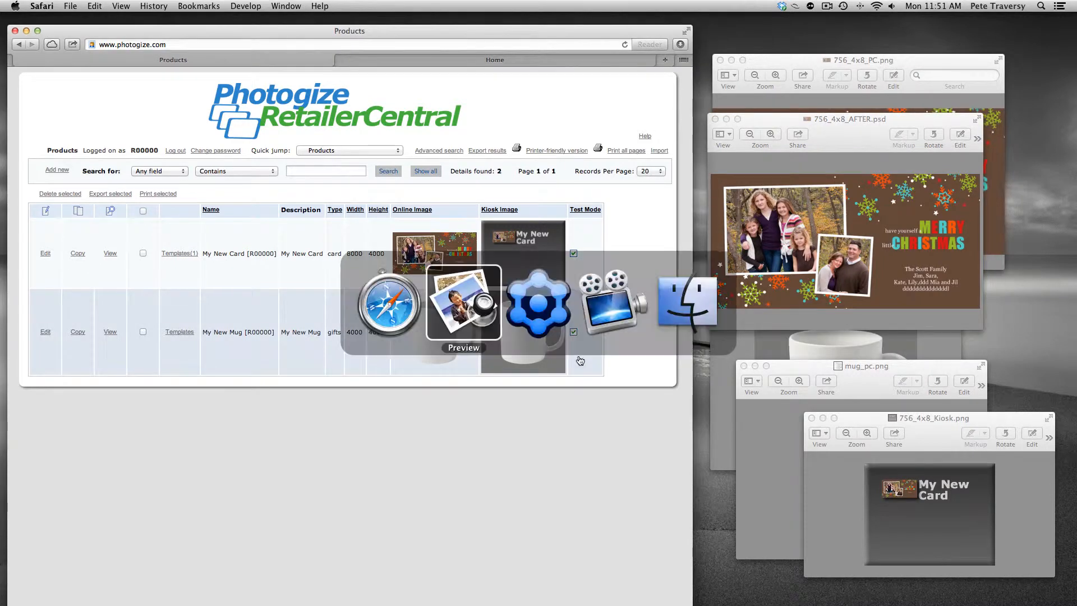
pyautogui.press('super+Tab')
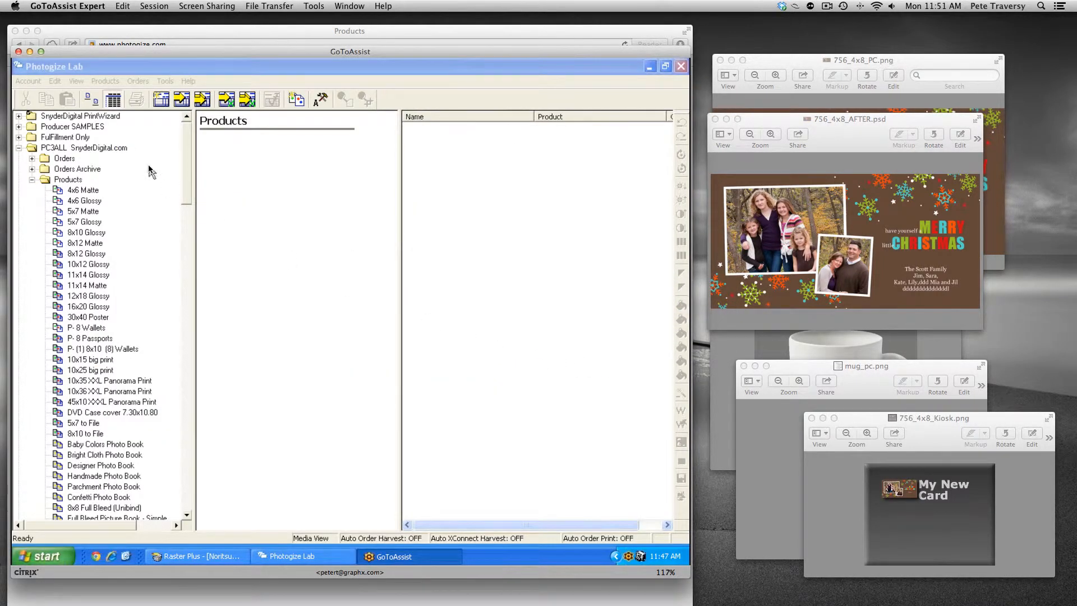
pyautogui.click(85, 149)
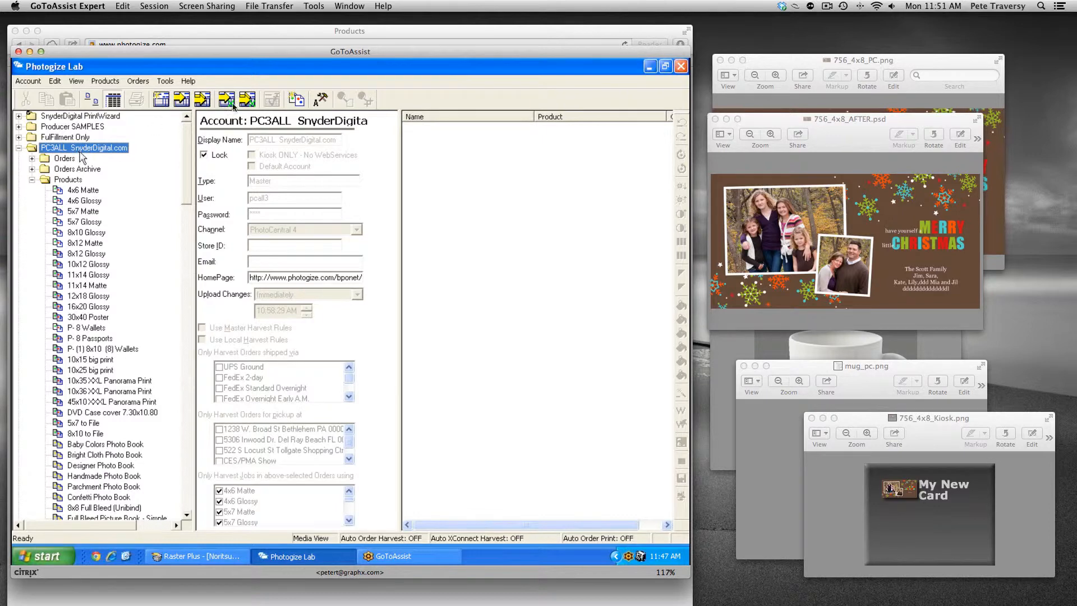
pyautogui.click(297, 100)
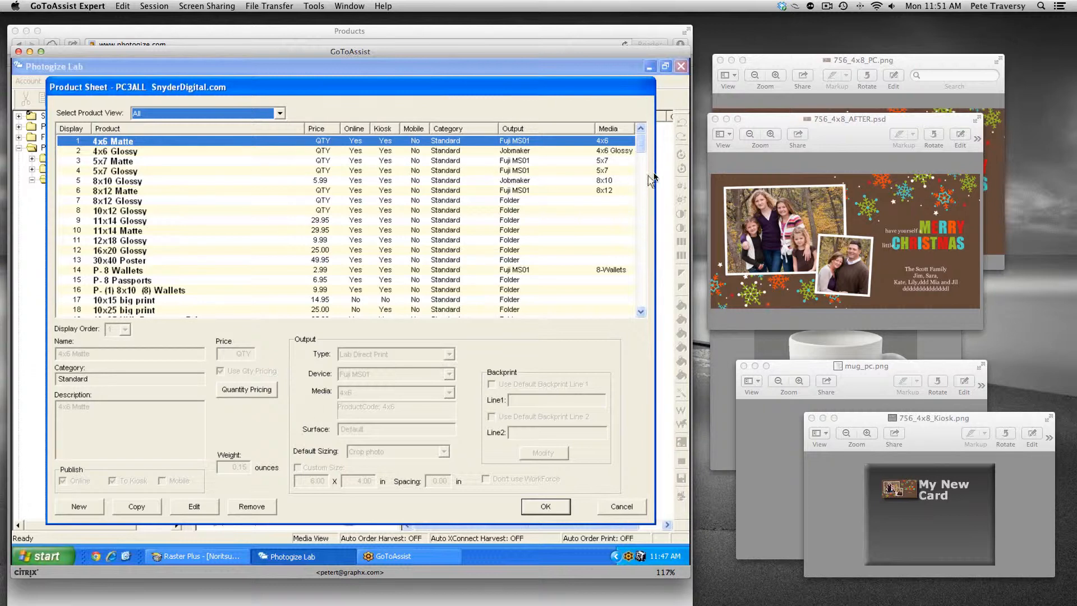
# Step: Filter the product sheet to Specialty Only products and sort the list by product name
pyautogui.moveTo(643, 147)
pyautogui.mouseDown()
pyautogui.moveTo(643, 167)
pyautogui.moveTo(643, 141)
pyautogui.mouseUp()
pyautogui.click(213, 115)
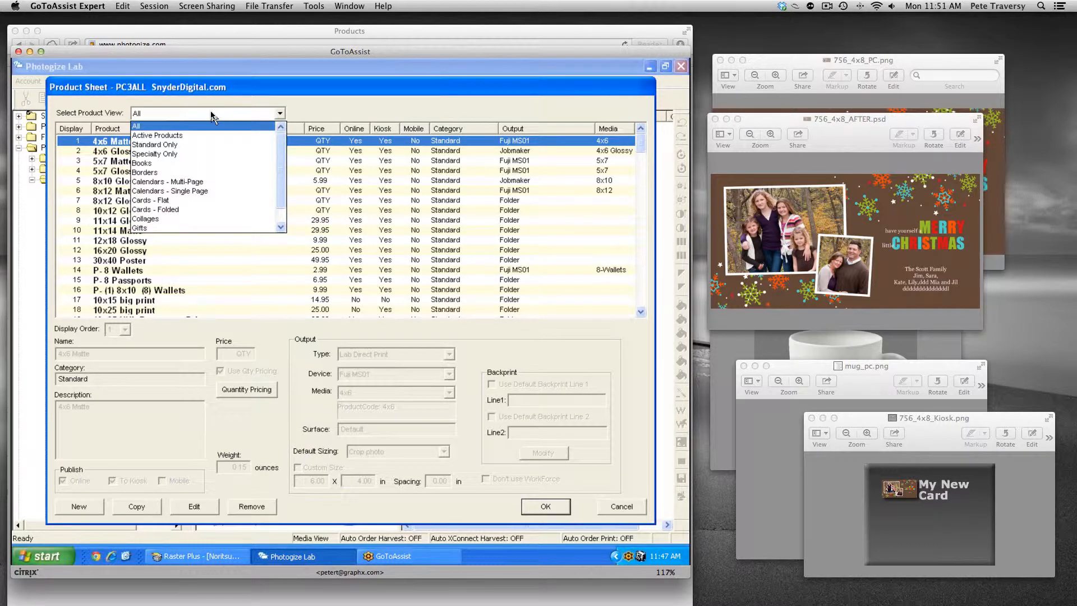
pyautogui.click(192, 154)
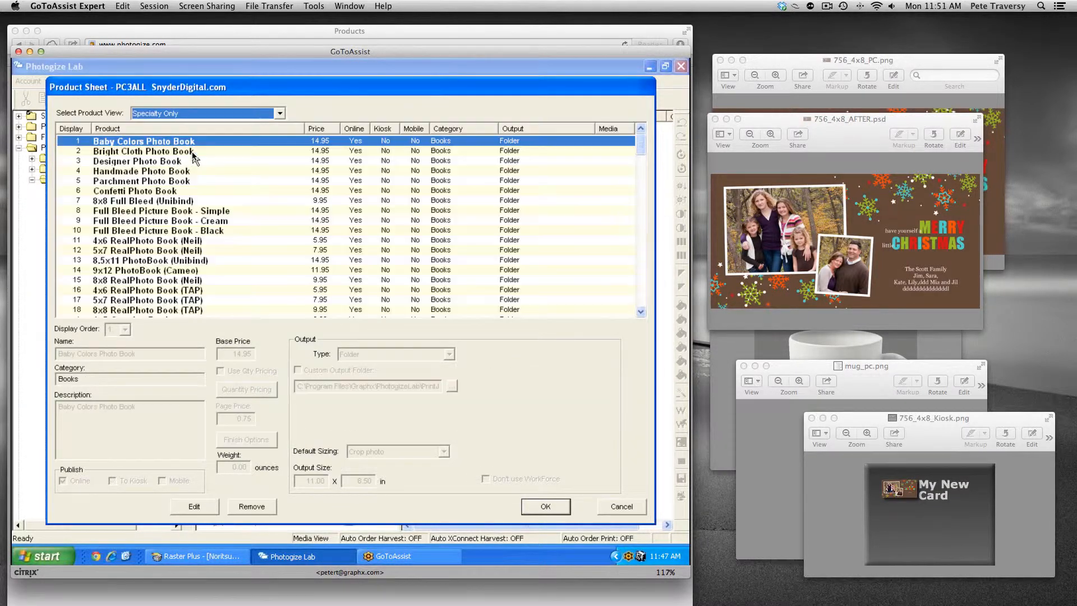
pyautogui.click(172, 129)
pyautogui.click(173, 130)
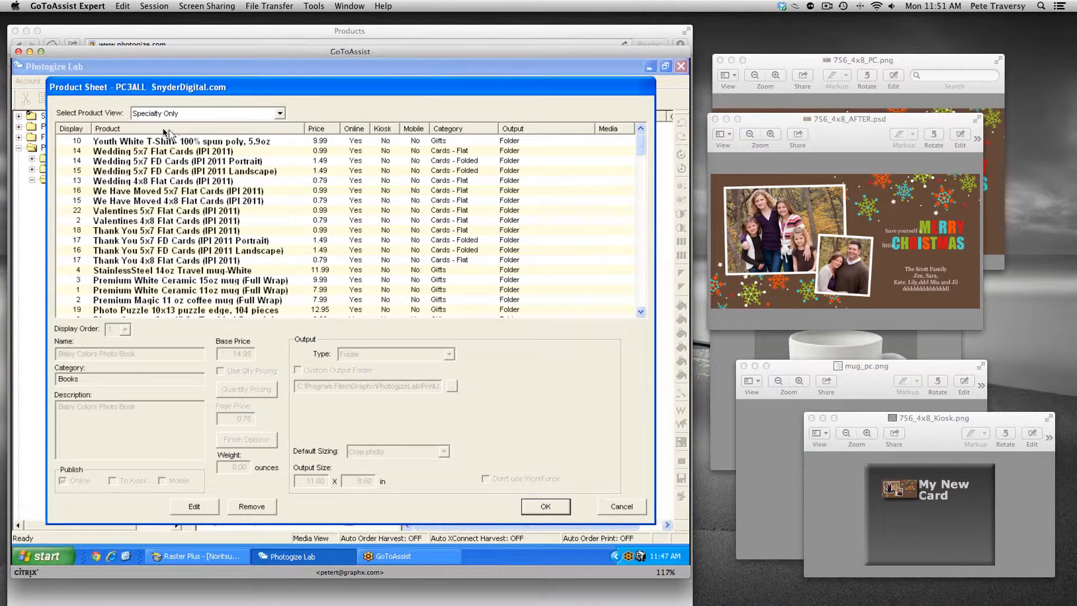
# Step: Scroll through the product list and select My New Card [R00000]
pyautogui.click(641, 313)
pyautogui.click(641, 312)
pyautogui.click(641, 313)
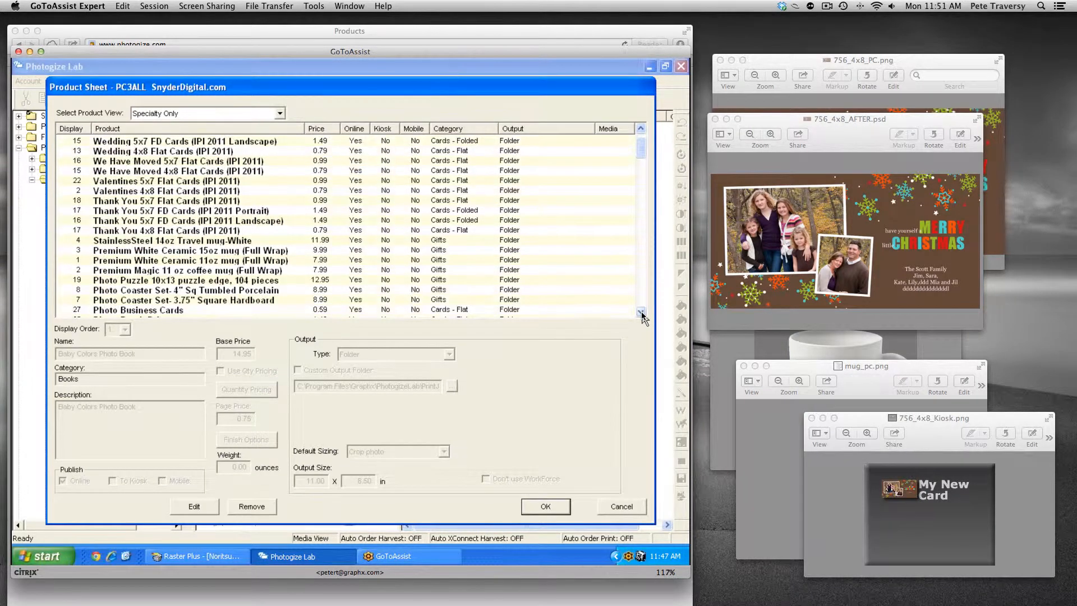
pyautogui.click(641, 313)
pyautogui.click(641, 312)
pyautogui.click(641, 313)
pyautogui.click(641, 313)
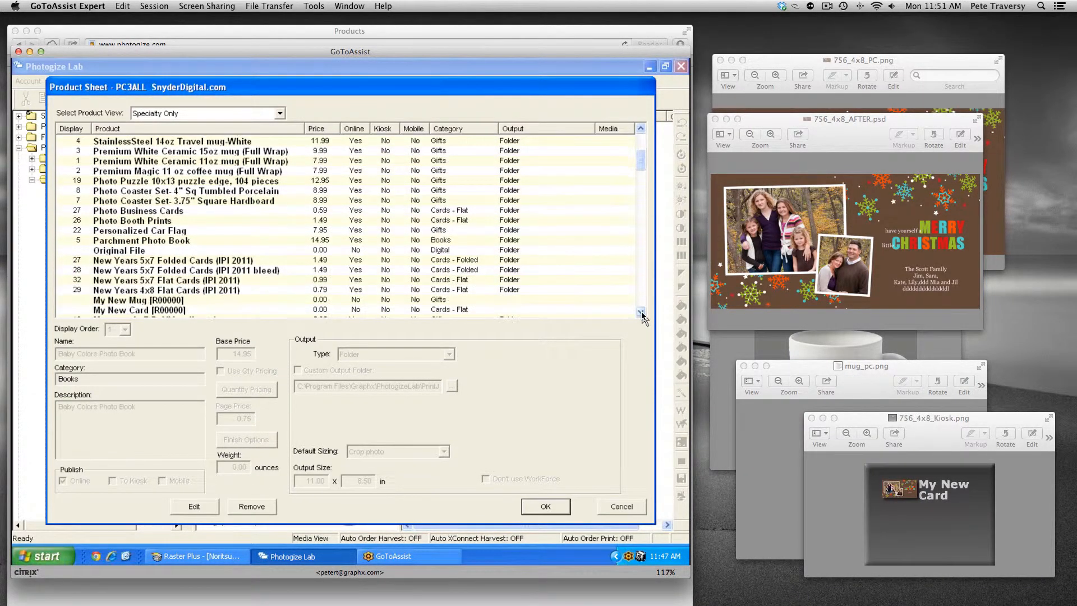
pyautogui.click(641, 312)
pyautogui.click(641, 313)
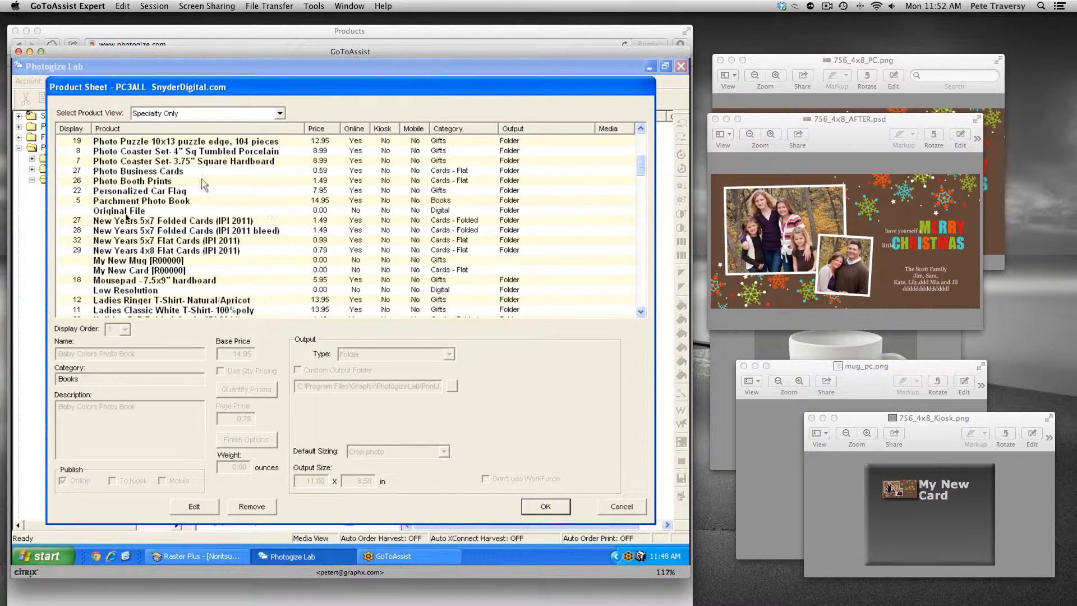
pyautogui.click(124, 272)
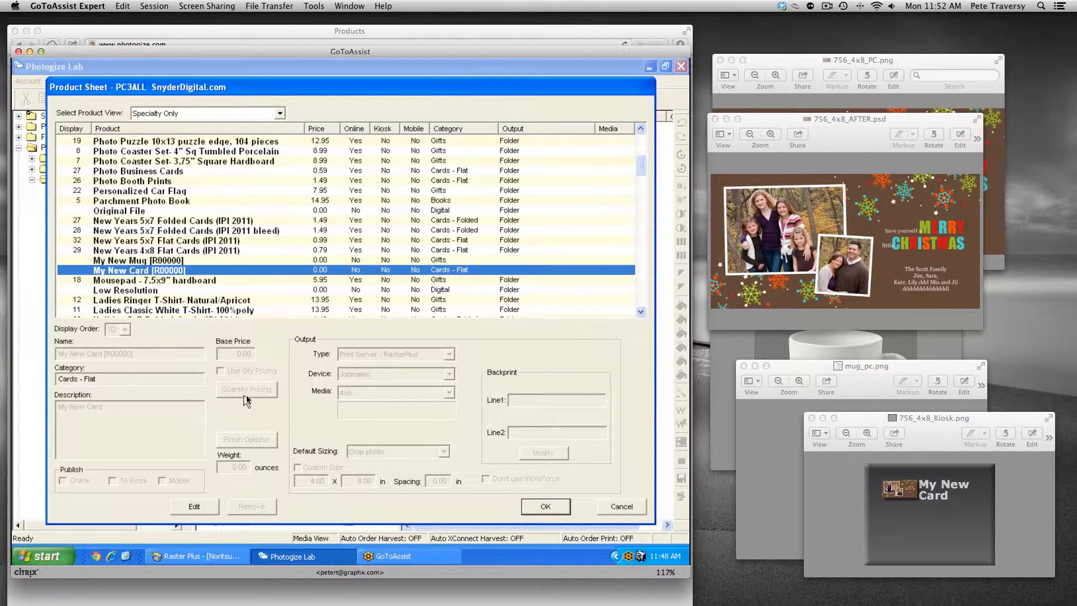
# Step: Edit the My New Card product and set its display order to 1
pyautogui.click(191, 506)
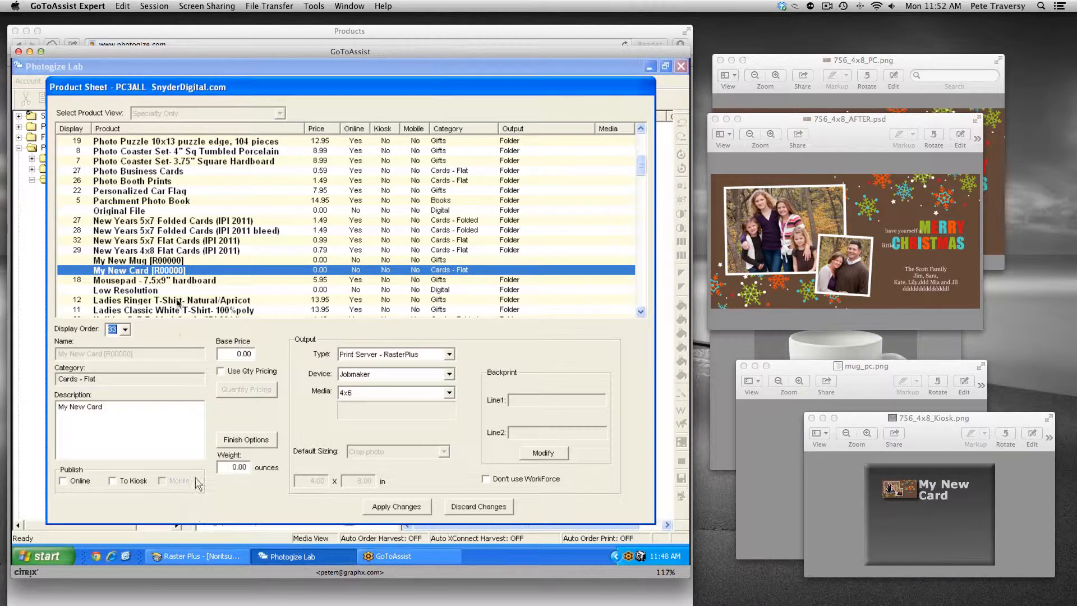
pyautogui.click(125, 329)
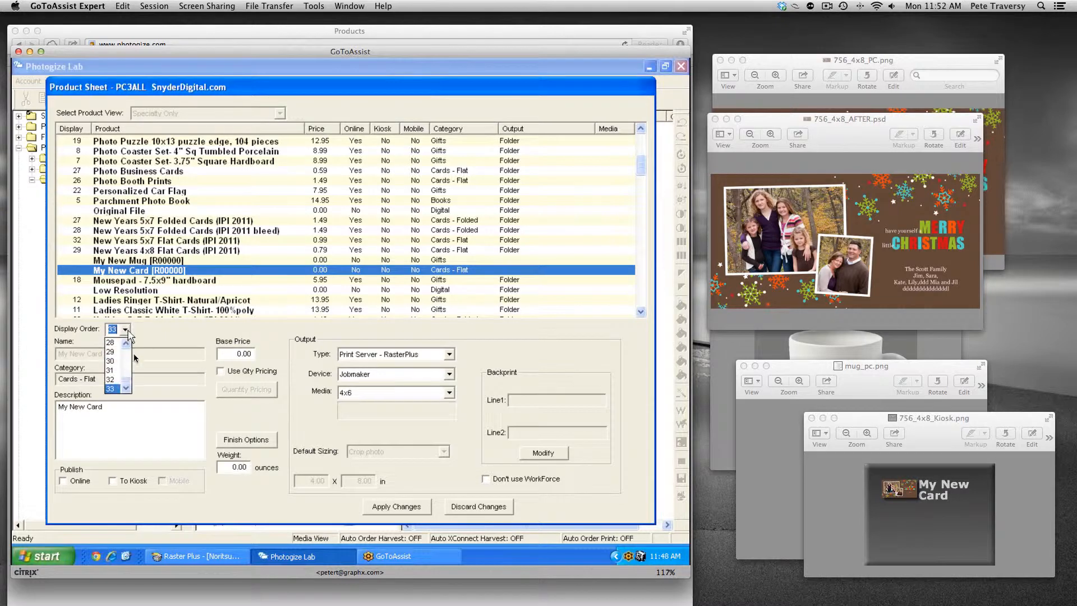
pyautogui.moveTo(128, 380); pyautogui.dragTo(128, 347)
pyautogui.click(112, 343)
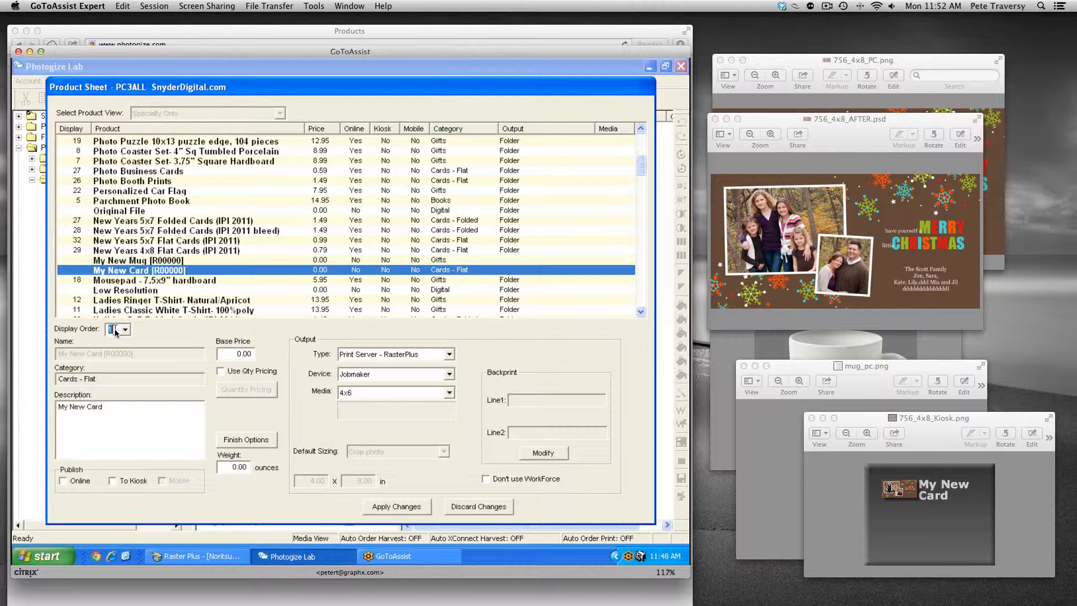
# Step: Set the card's base price to 1 and its output type to Folder
pyautogui.click(231, 352)
pyautogui.write('1')
pyautogui.click(399, 354)
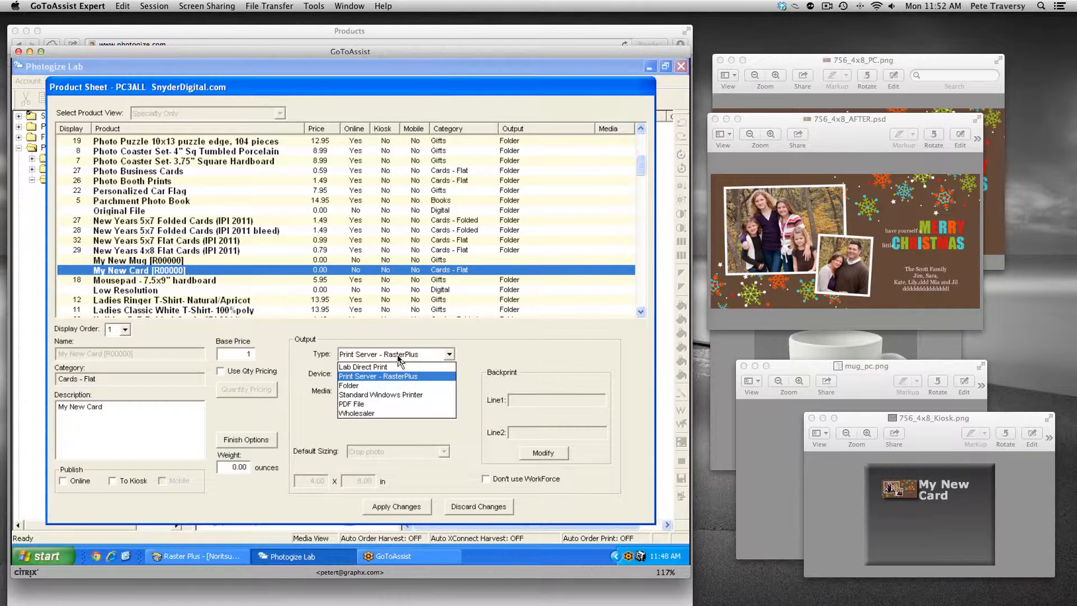
pyautogui.click(380, 386)
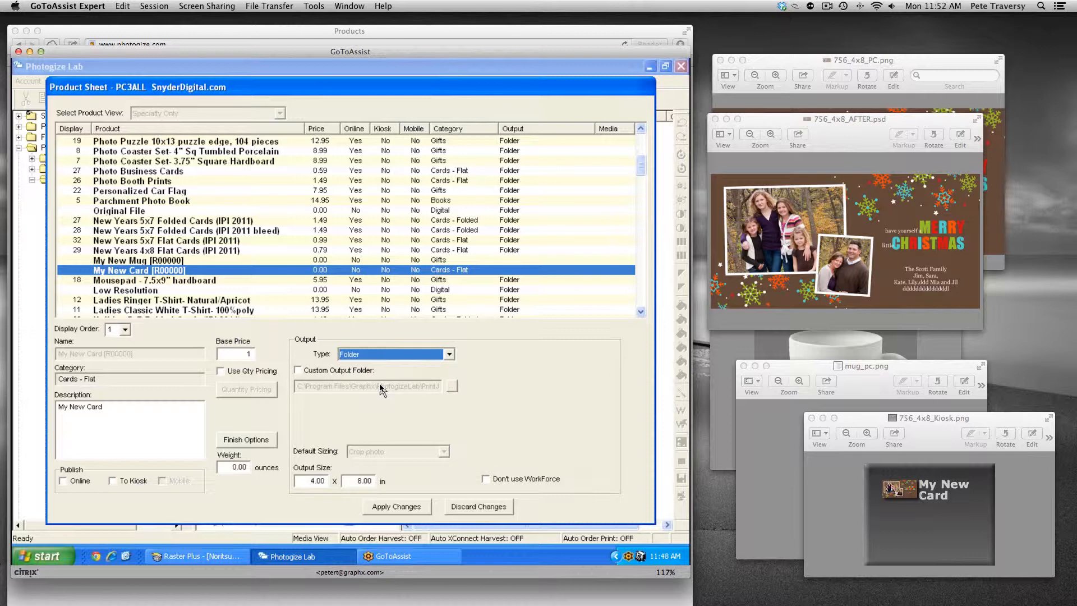
pyautogui.click(117, 407)
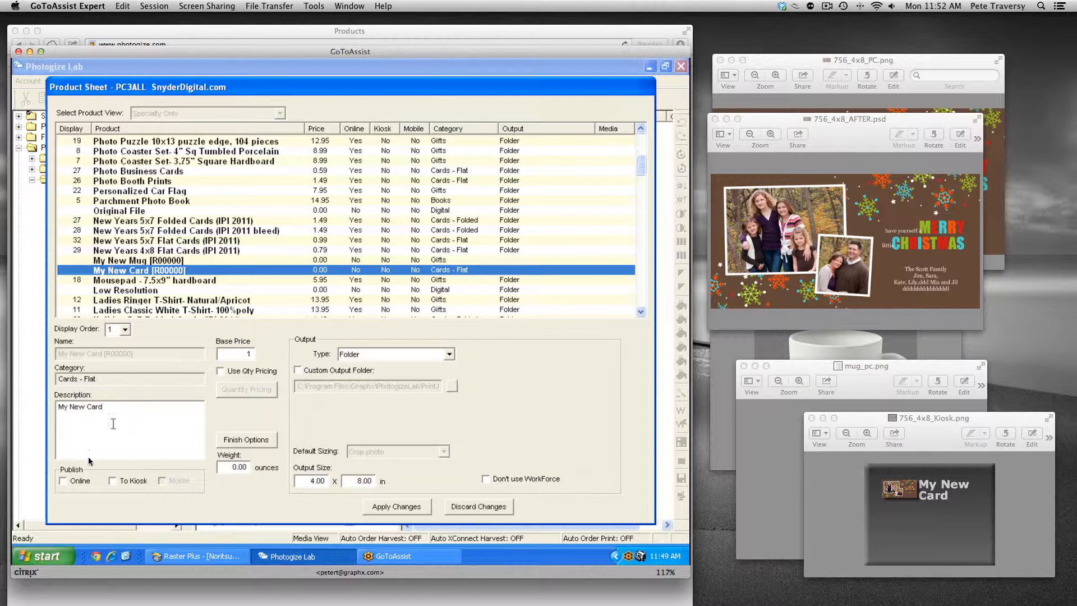
# Step: Publish the card online, apply the changes, and close the product sheet
pyautogui.click(63, 480)
pyautogui.click(426, 507)
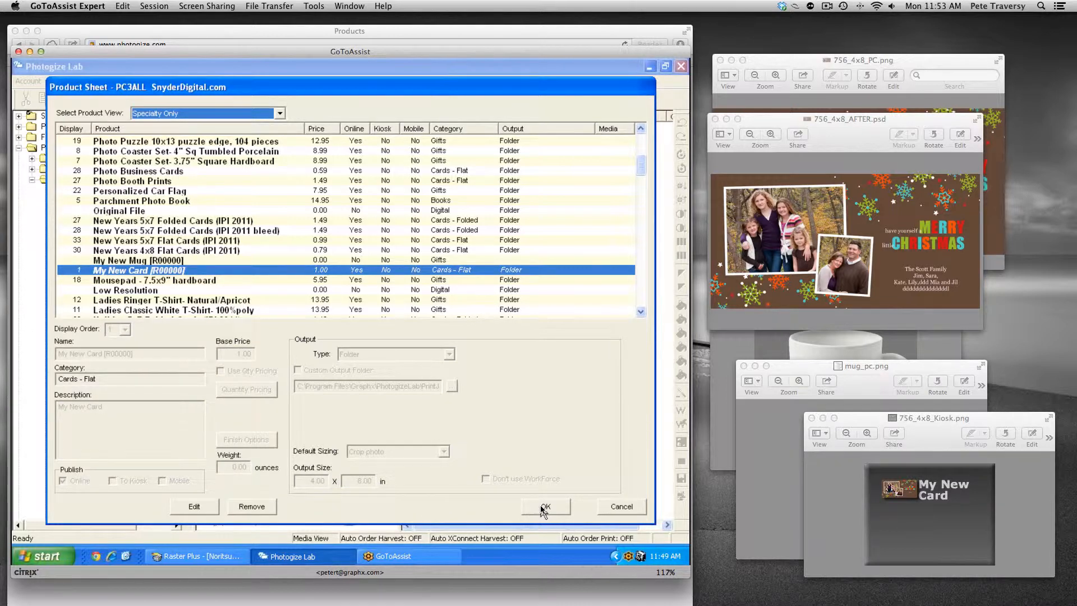
pyautogui.click(543, 507)
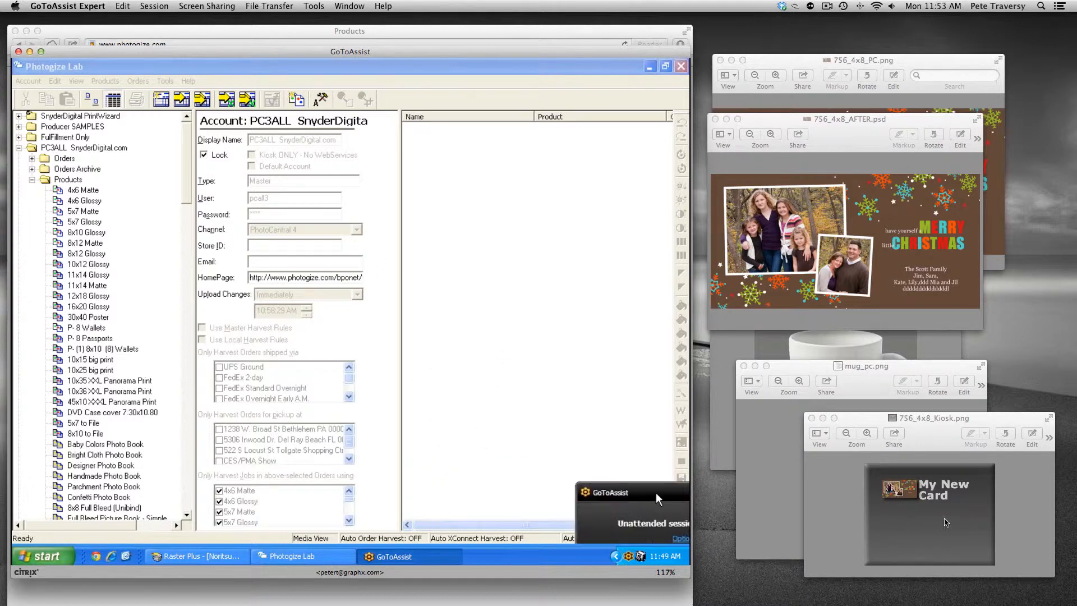
# Step: Return to the storefront's Home tab and open the Shop's card product selection
pyautogui.click(260, 32)
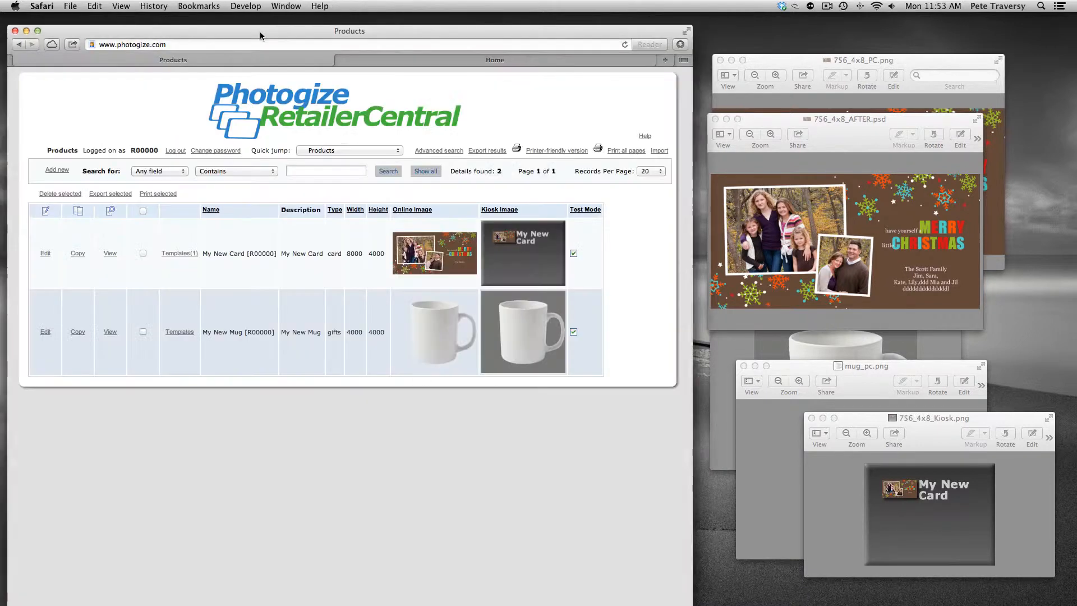
pyautogui.click(444, 63)
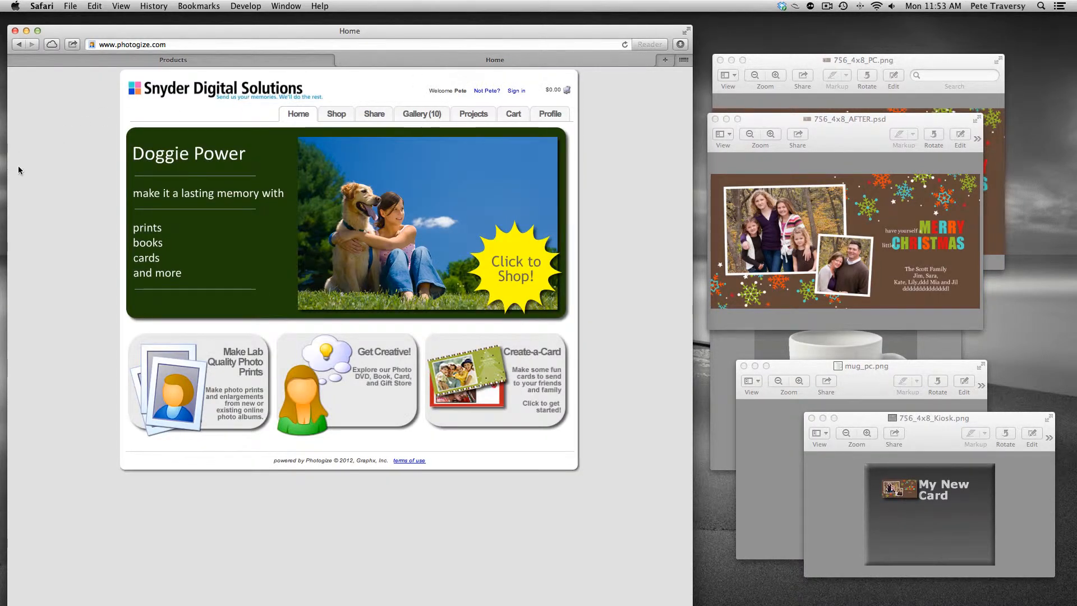
pyautogui.click(338, 116)
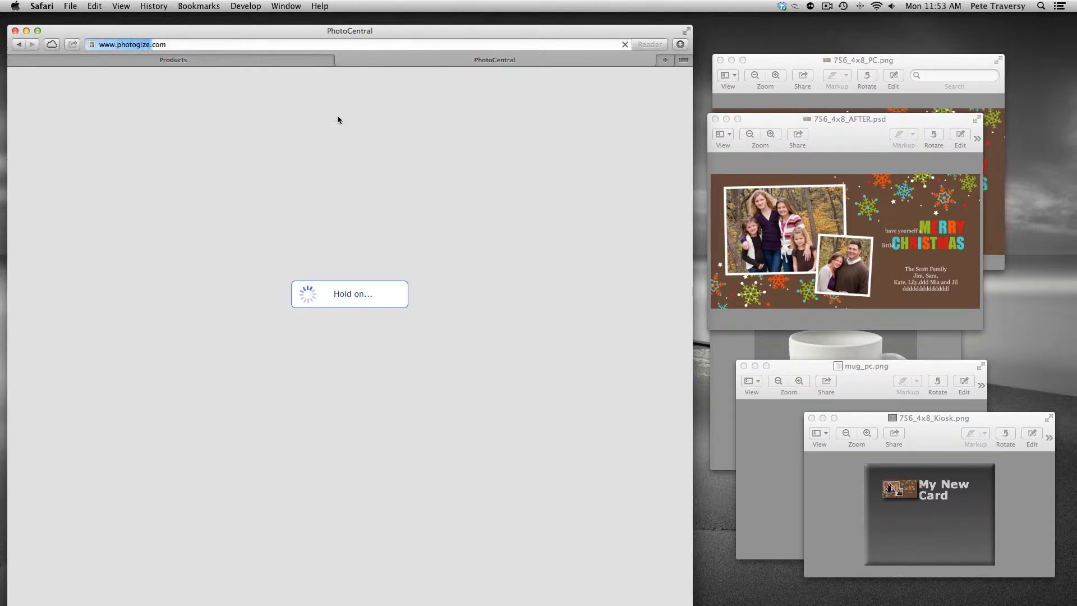
pyautogui.click(257, 297)
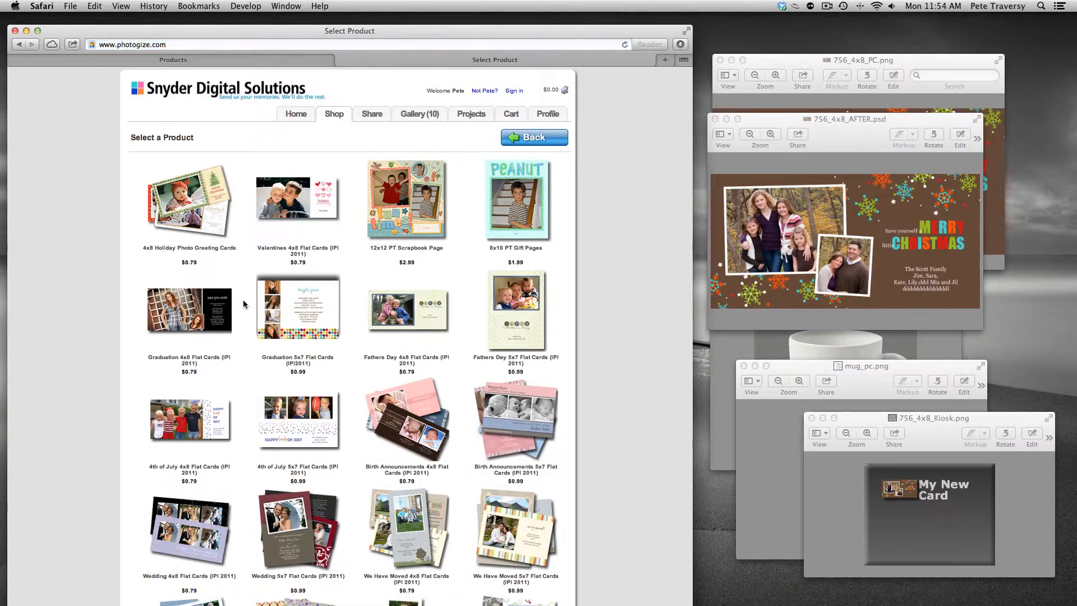
pyautogui.scroll(-10, 313, 268)
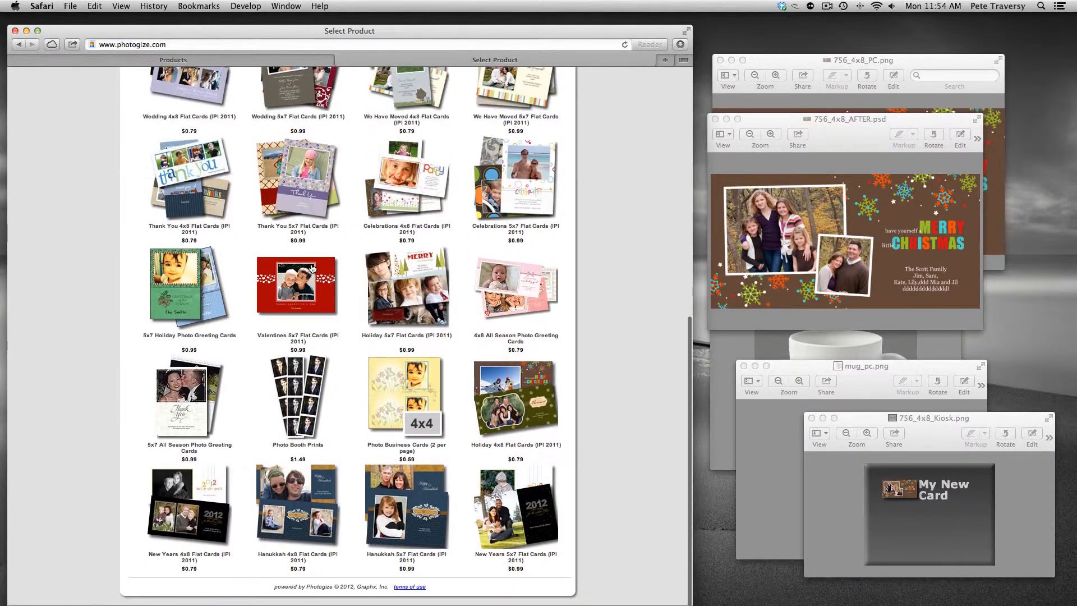
pyautogui.scroll(15, 310, 264)
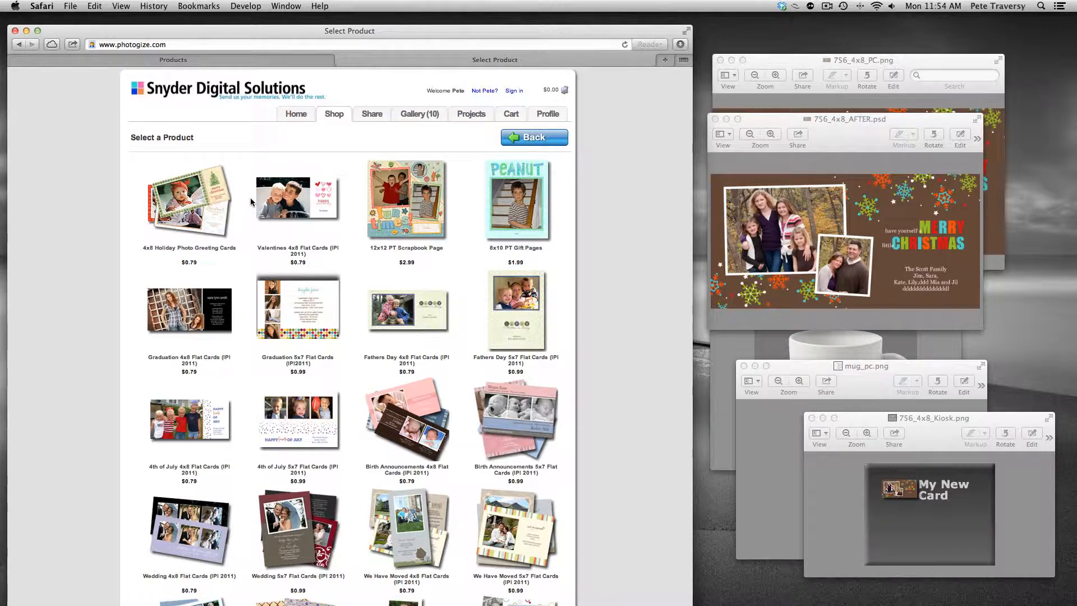
# Step: Append &testmode=1 to the product page URL and reload it
pyautogui.click(214, 45)
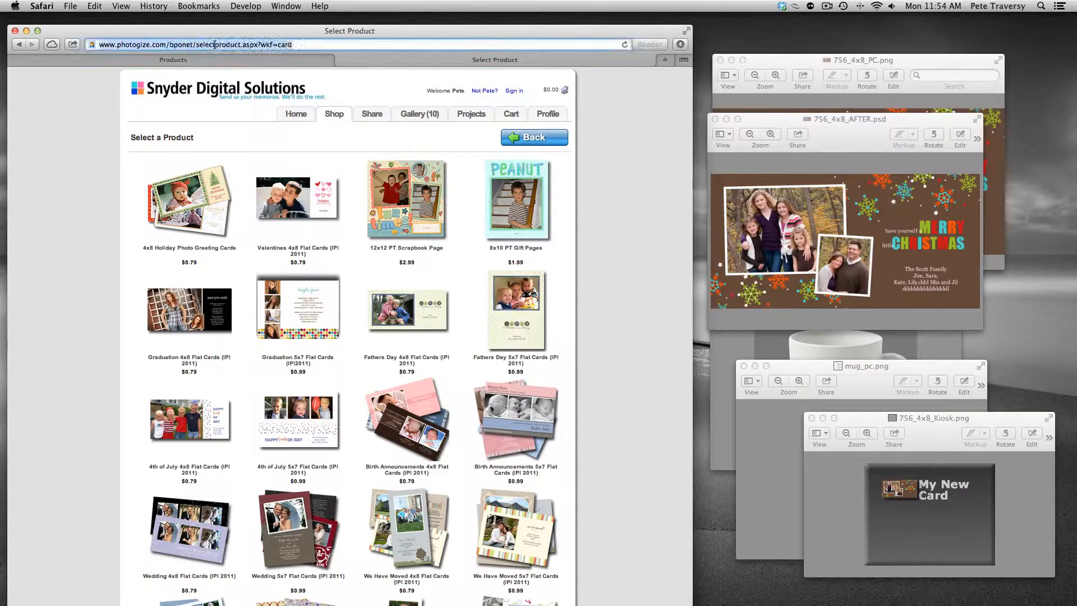
pyautogui.click(331, 44)
pyautogui.write('&test')
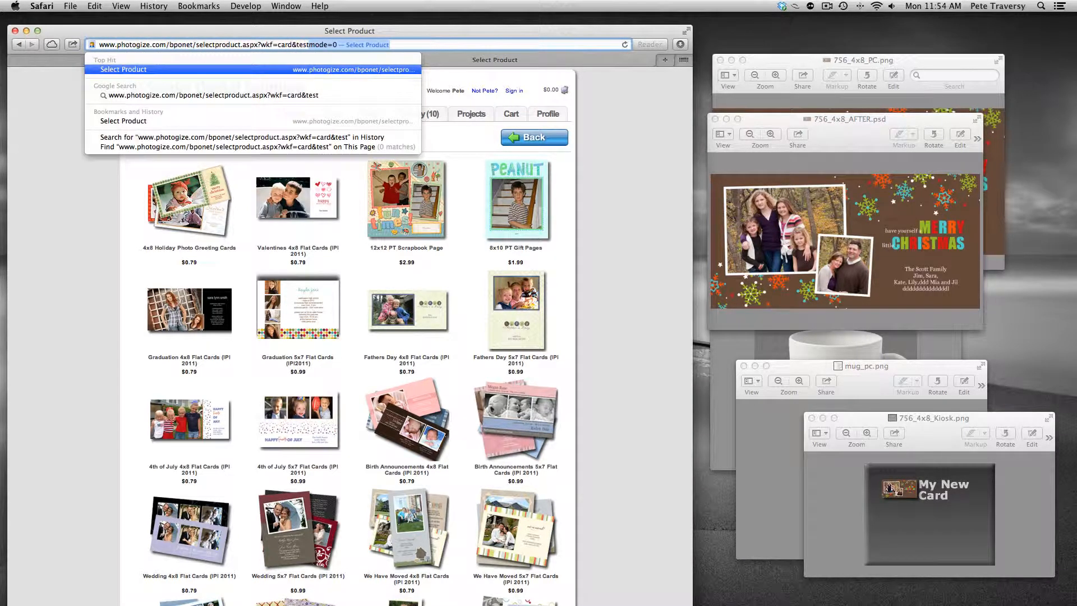
pyautogui.write('mode=1')
pyautogui.press('Return')
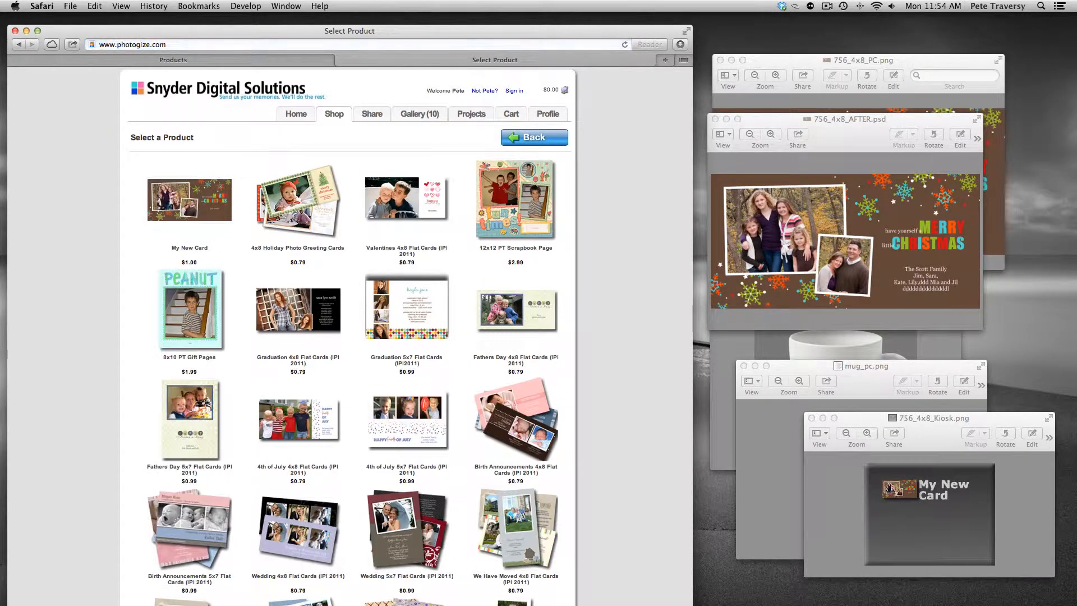
# Step: Reload the product page with testmode set to 0
pyautogui.click(262, 42)
pyautogui.click(372, 40)
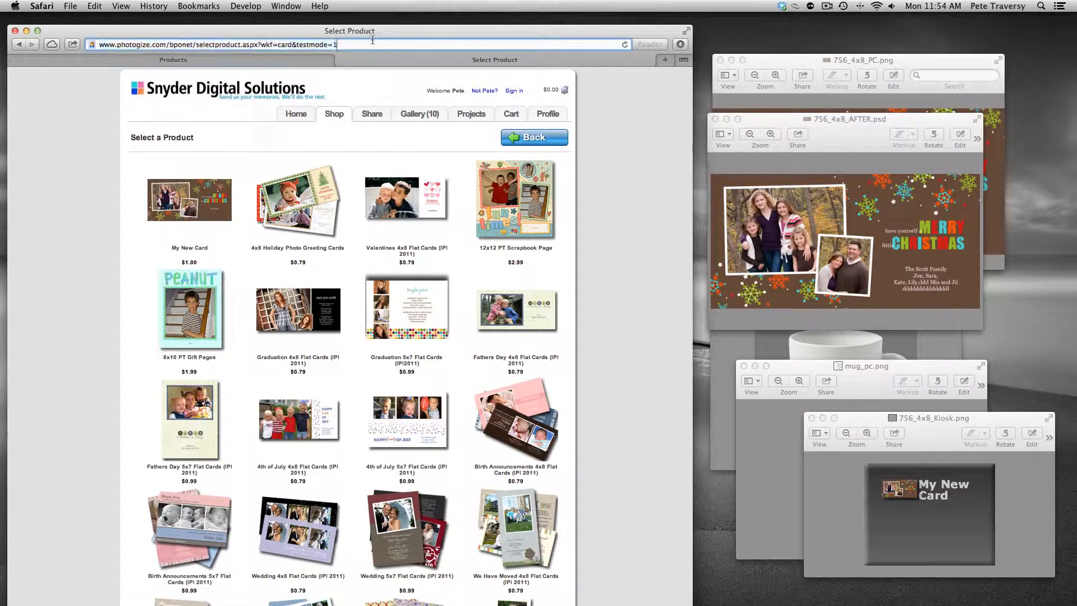
pyautogui.press('BackSpace')
pyautogui.write('0')
pyautogui.press('Return')
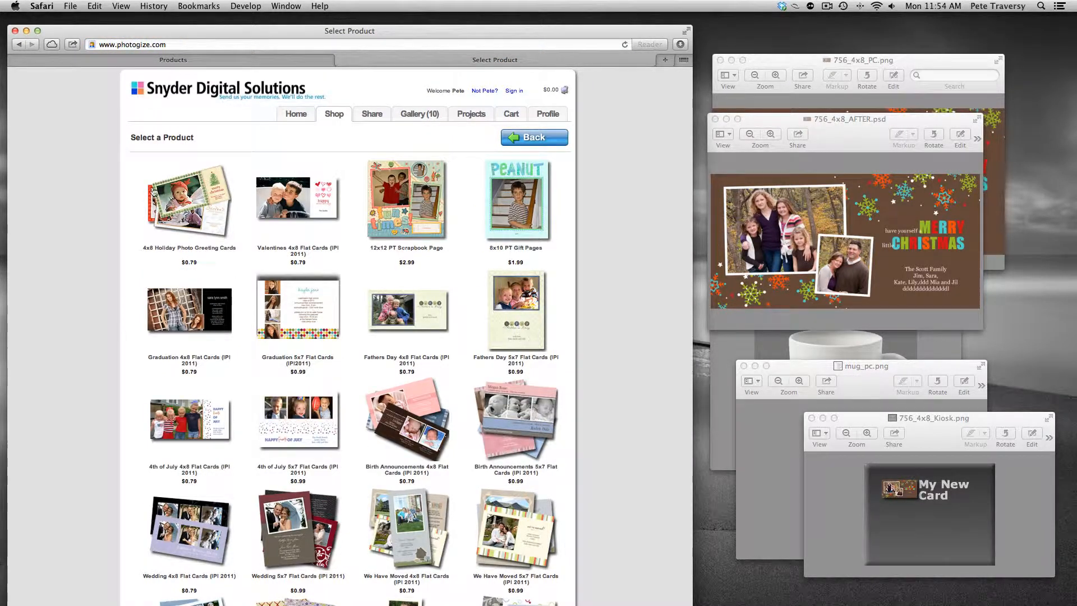
# Step: Reload the product page with testmode set back to 1
pyautogui.click(316, 42)
pyautogui.click(374, 44)
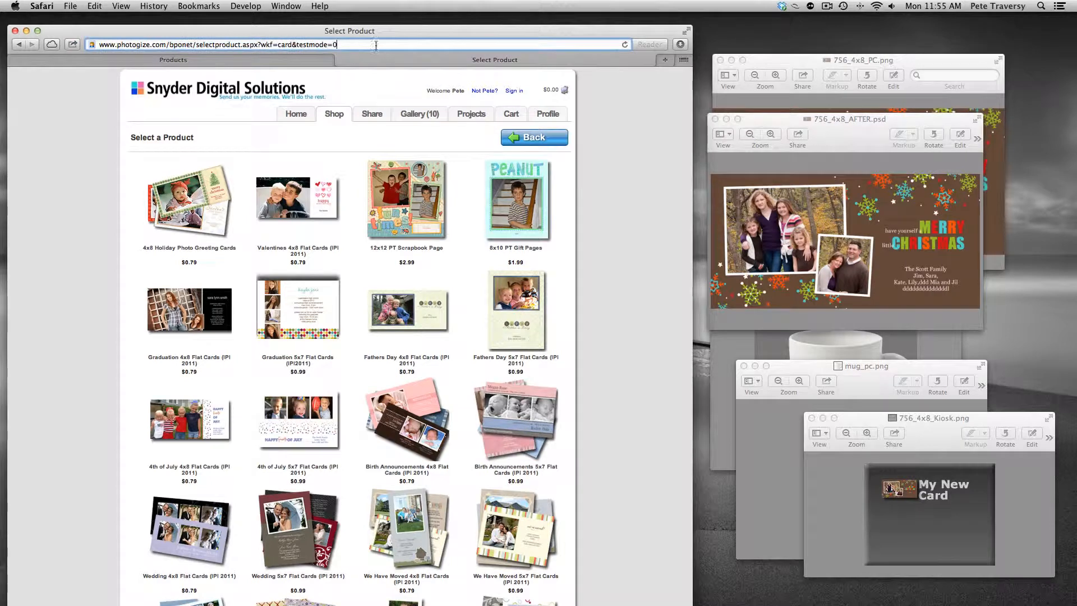
pyautogui.press('BackSpace')
pyautogui.write('1')
pyautogui.press('Return')
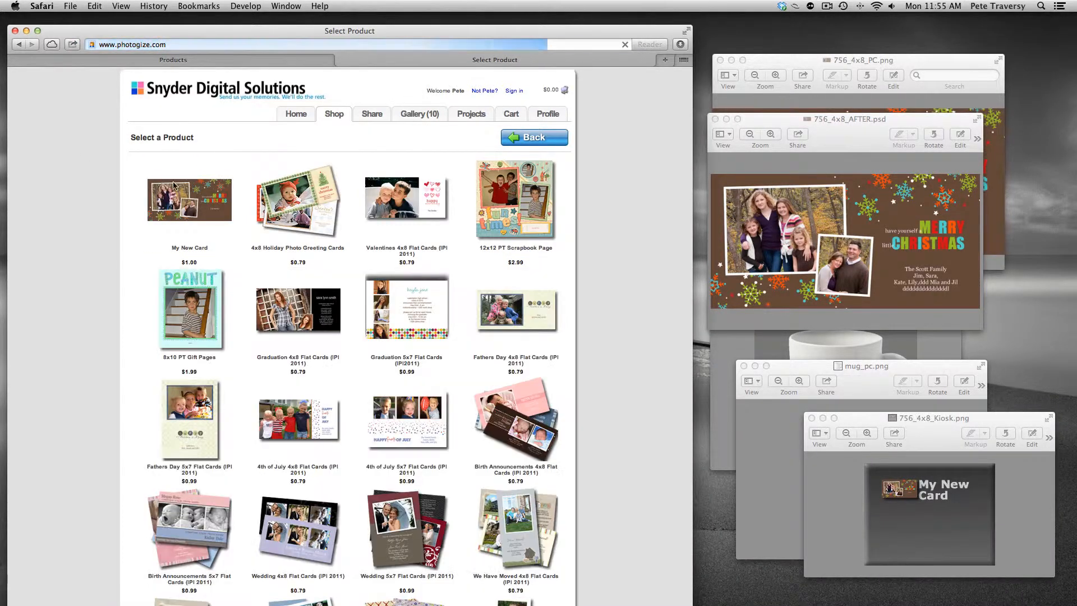
# Step: Start designing My New Card using photos from the Sample Album
pyautogui.click(179, 193)
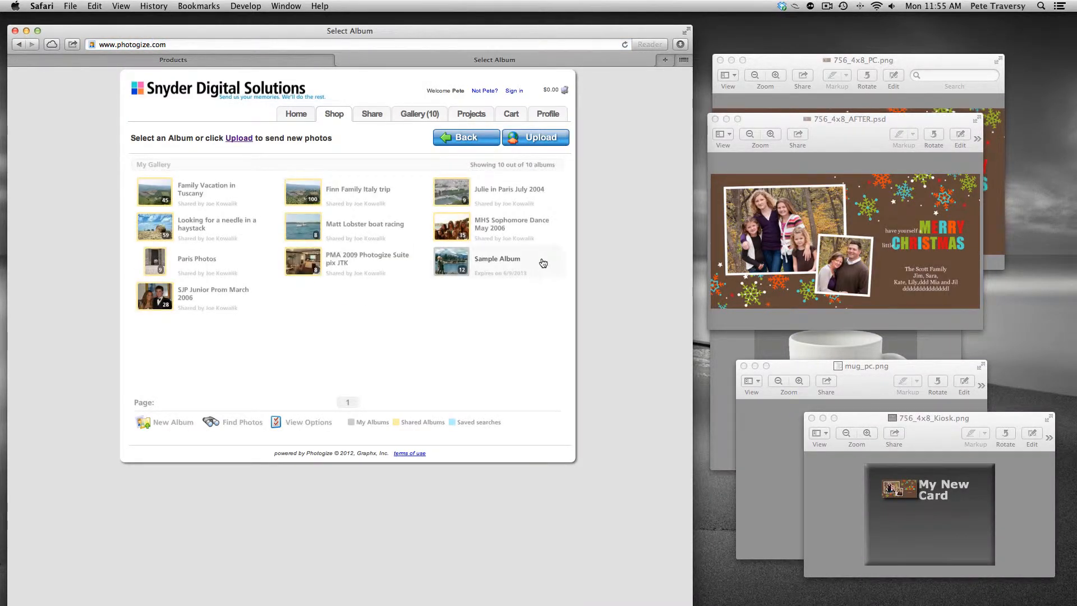
pyautogui.click(511, 267)
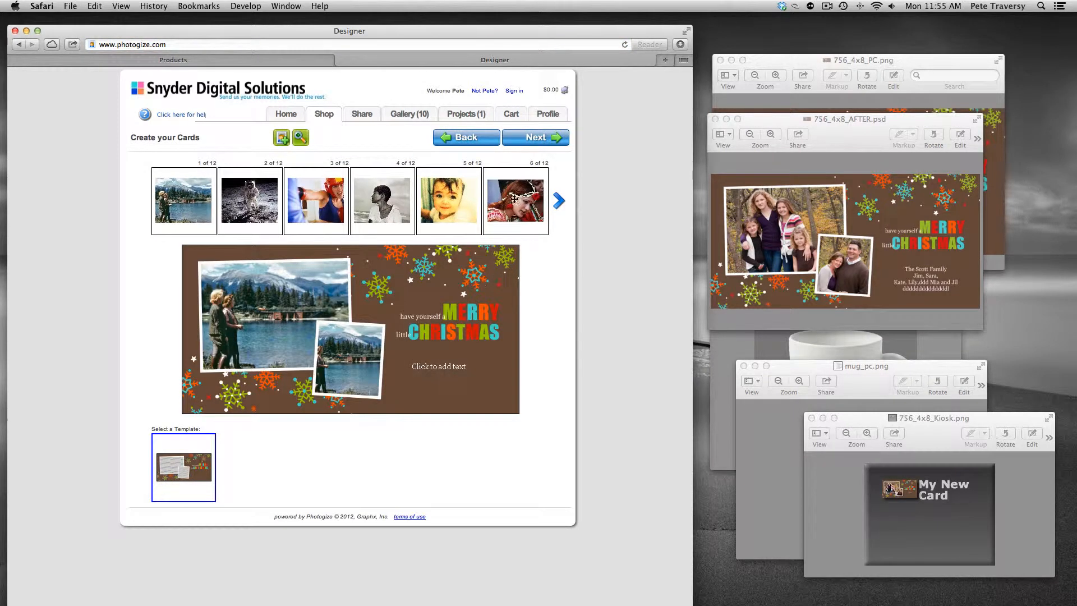
# Step: Place the portrait and astronaut photos into the card's small and large photo slots
pyautogui.moveTo(379, 202); pyautogui.dragTo(347, 336)
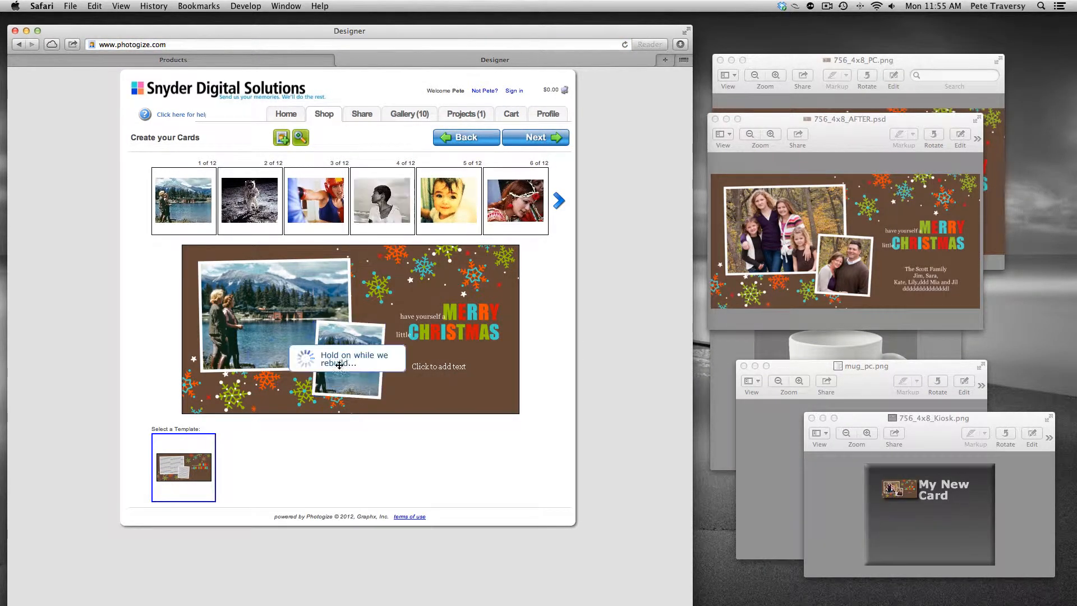
pyautogui.moveTo(264, 200); pyautogui.dragTo(260, 294)
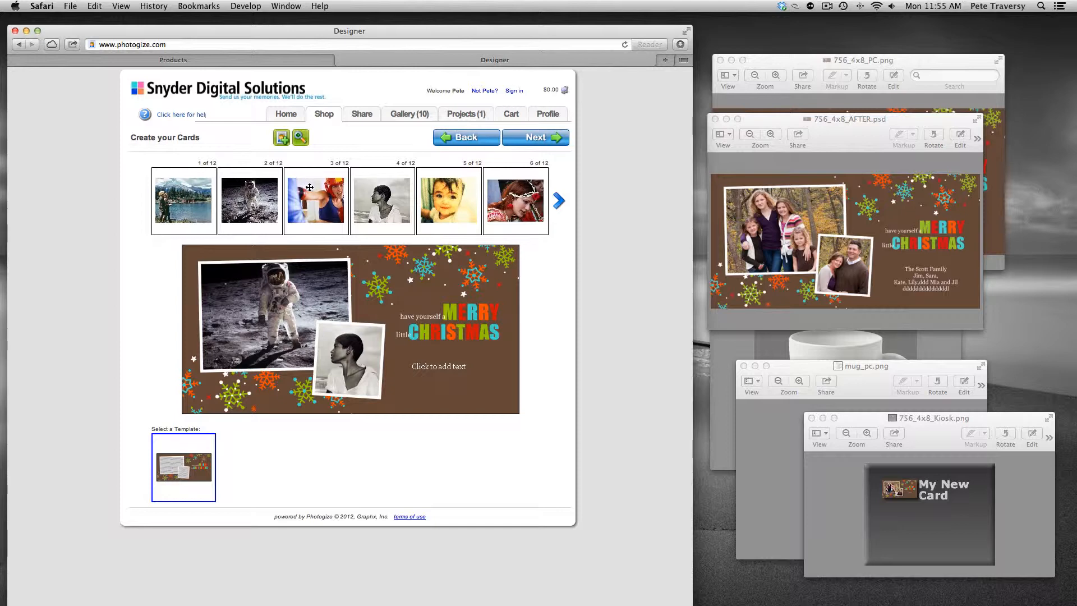
# Step: Open the My New Card product record for editing, logging back in with the username and password
pyautogui.click(259, 62)
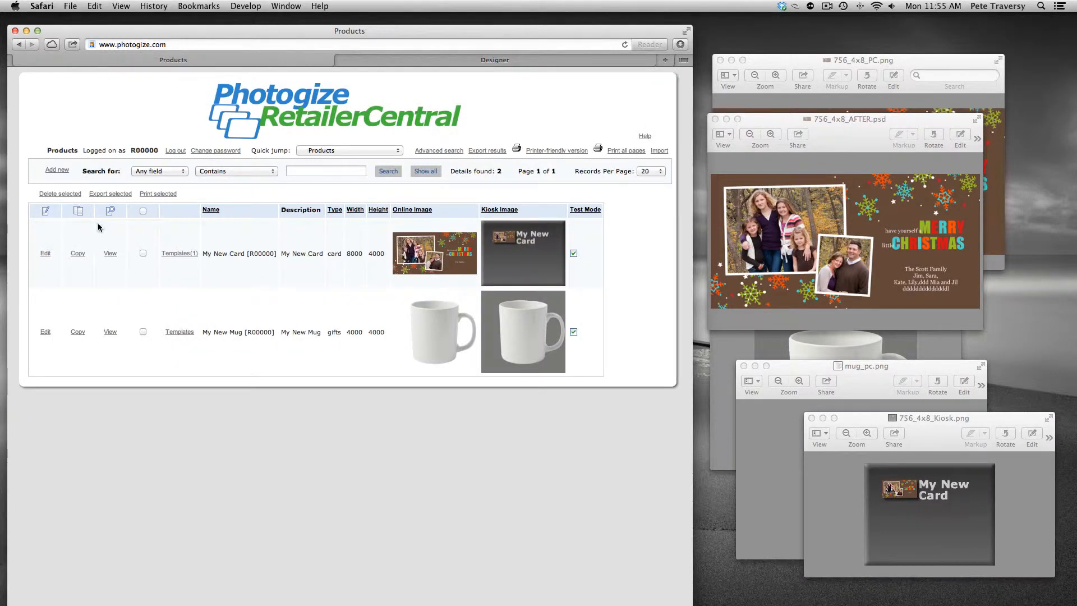
pyautogui.click(46, 255)
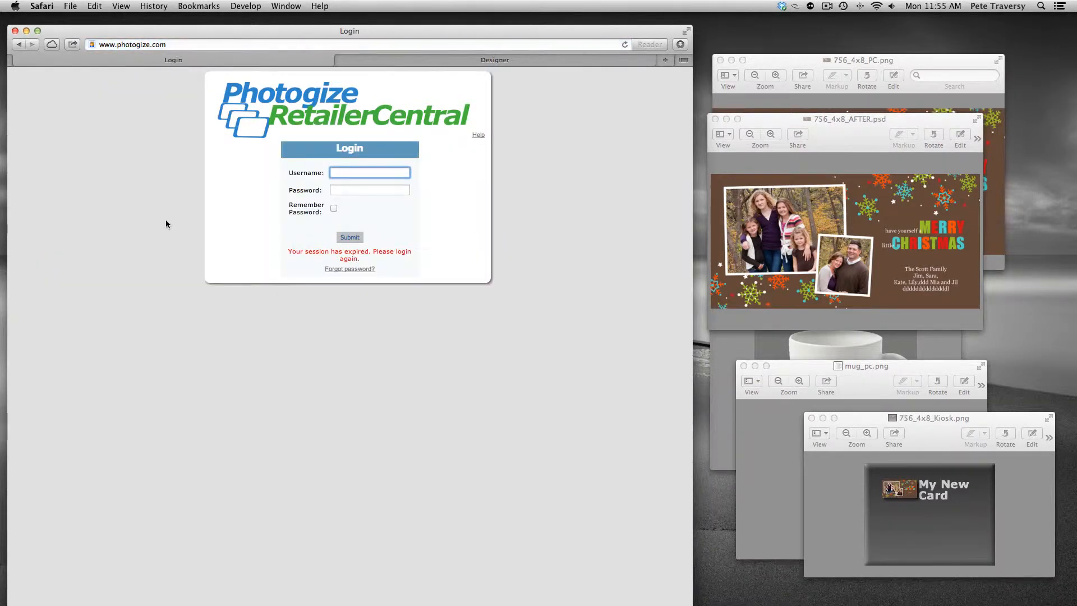
pyautogui.write('R00000')
pyautogui.press('Tab')
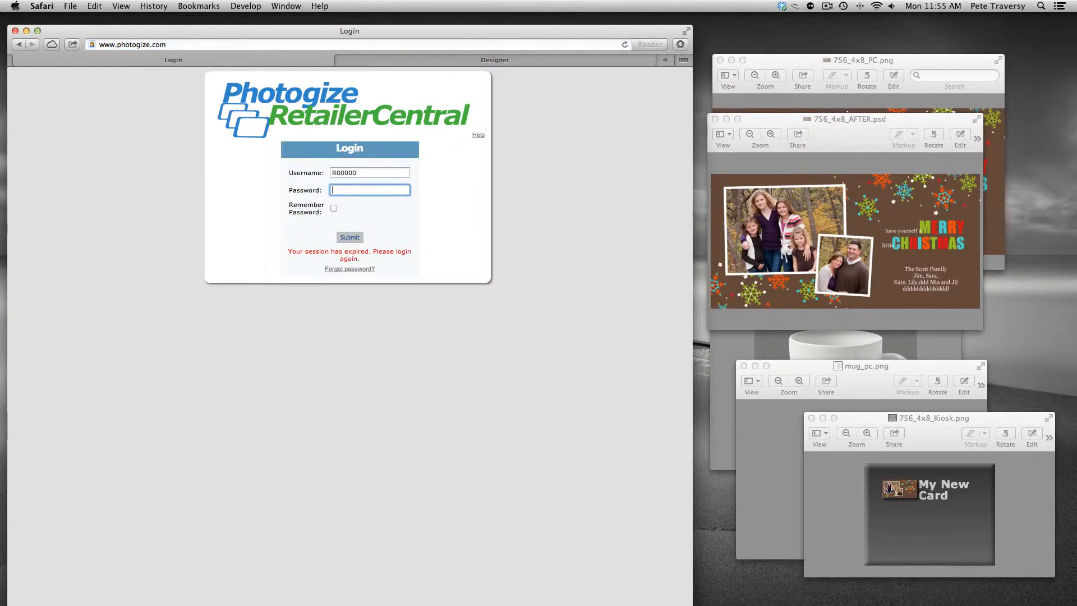
pyautogui.write('•••••')
pyautogui.press('Return')
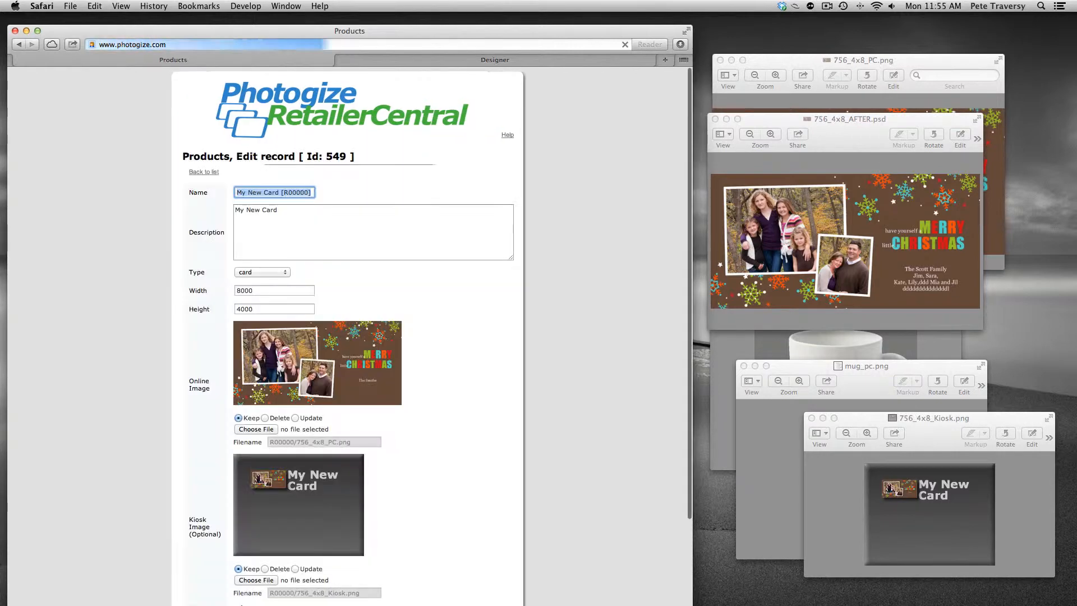
# Step: Turn off Test Mode for My New Card and save the product record
pyautogui.scroll(-3, 533, 392)
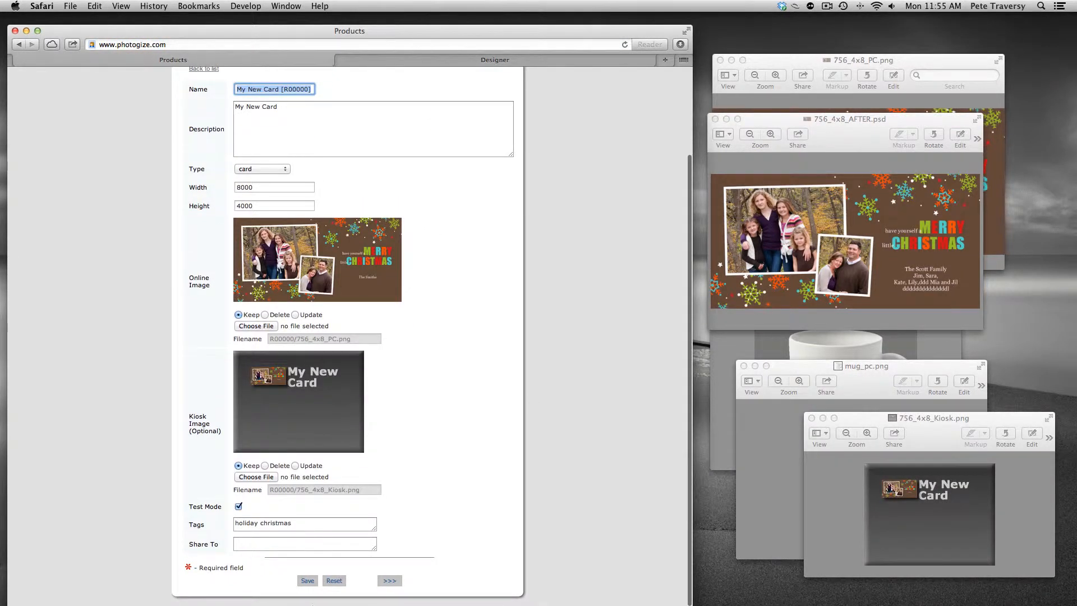
pyautogui.click(239, 507)
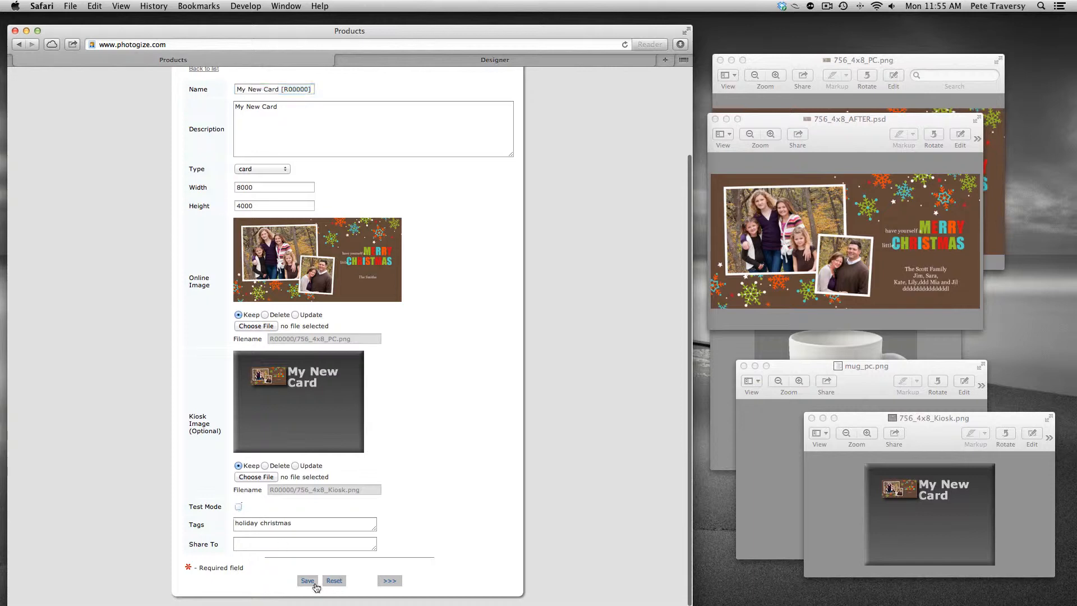
pyautogui.click(308, 581)
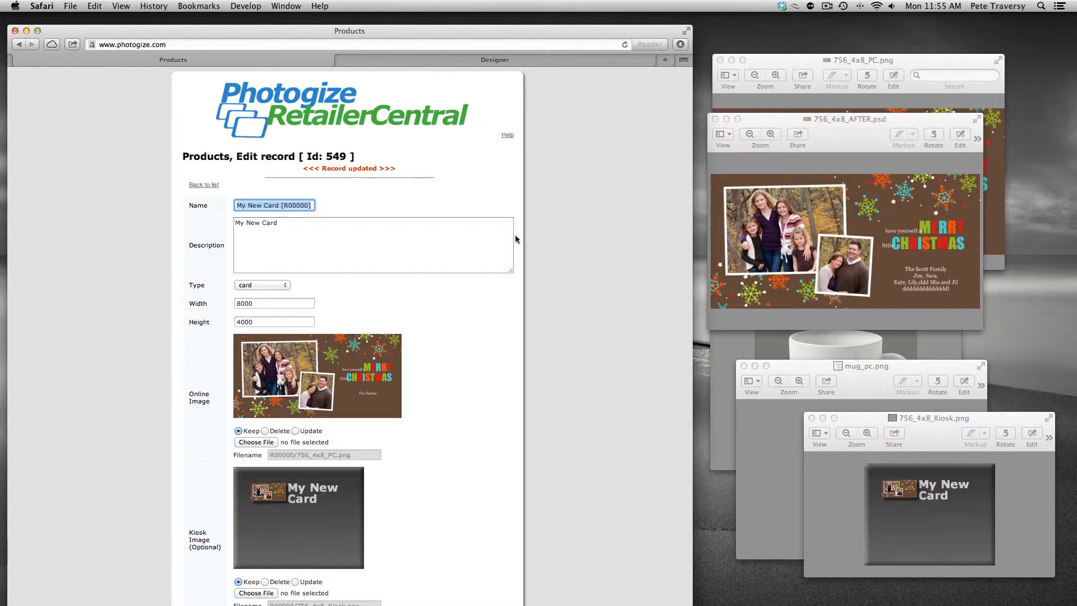
# Step: Switch to Photogize Lab and open the account's product sheet filtered to Specialty Only products
pyautogui.press('super+Tab')
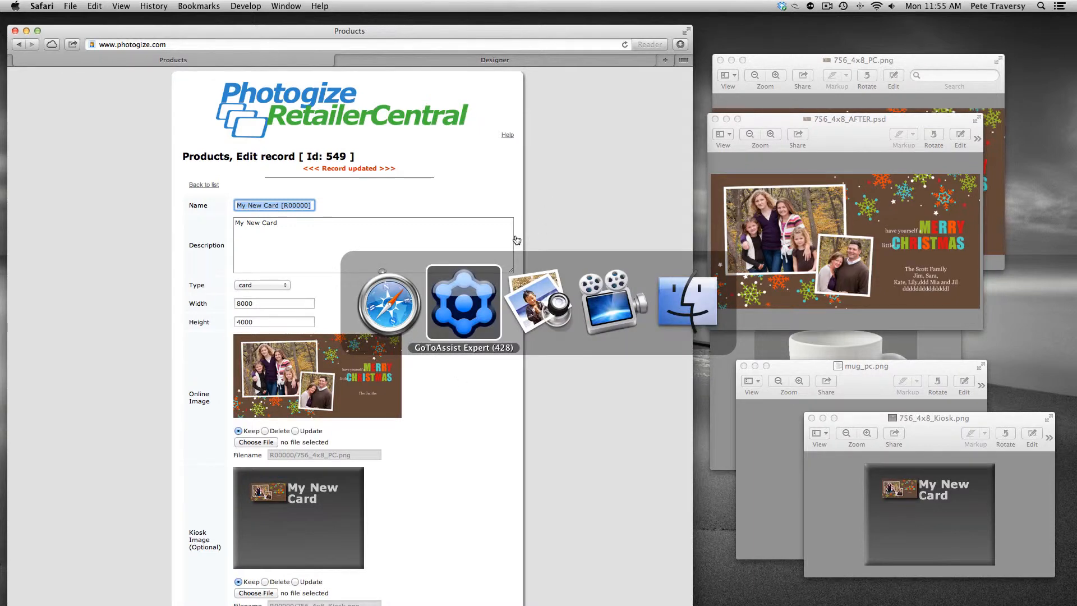
pyautogui.click(110, 149)
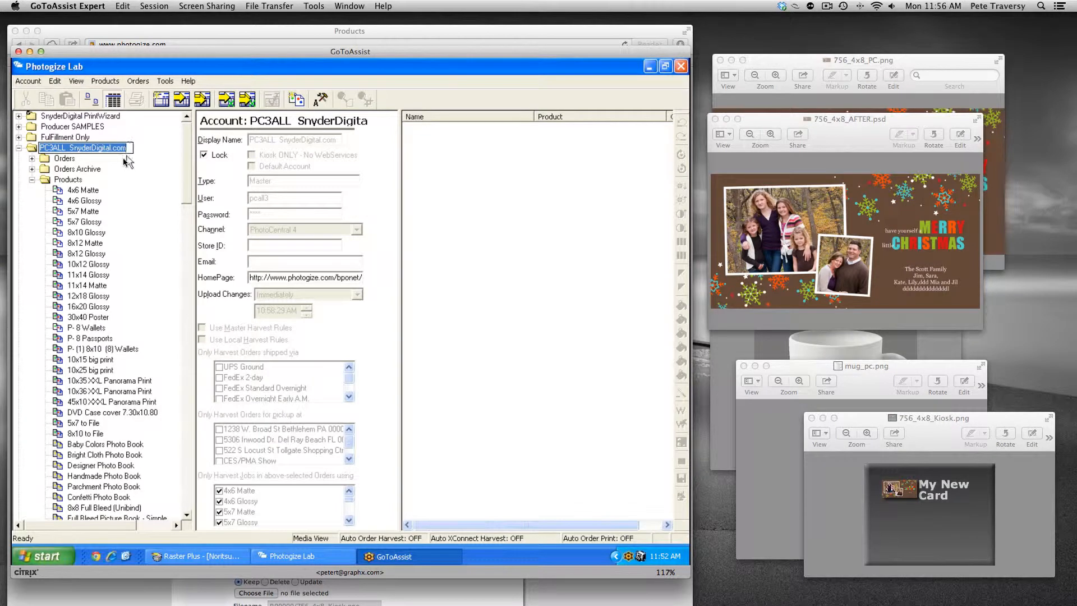
pyautogui.click(295, 101)
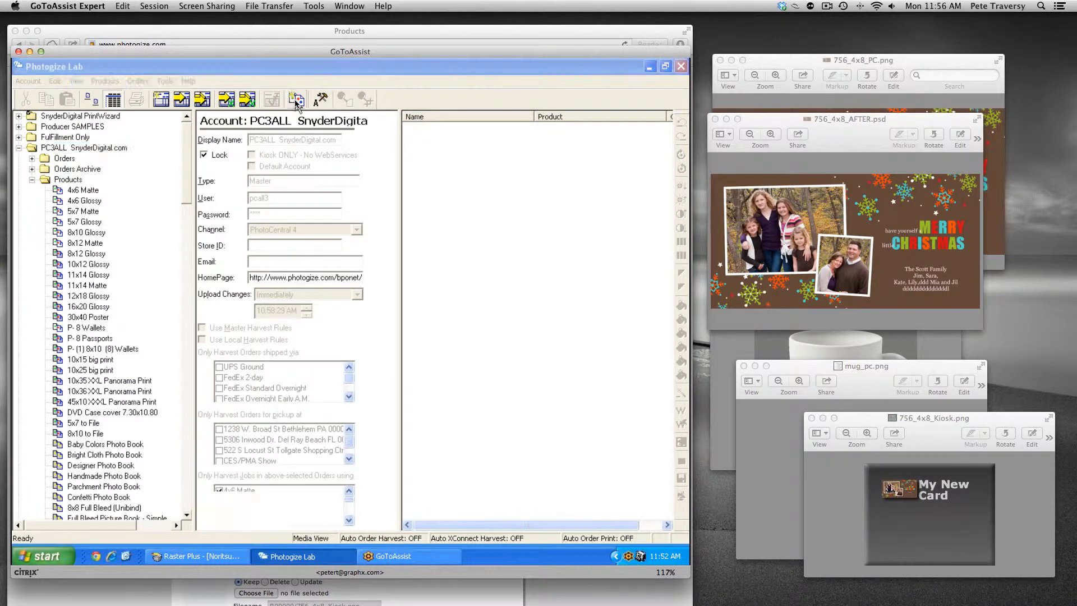
pyautogui.click(249, 114)
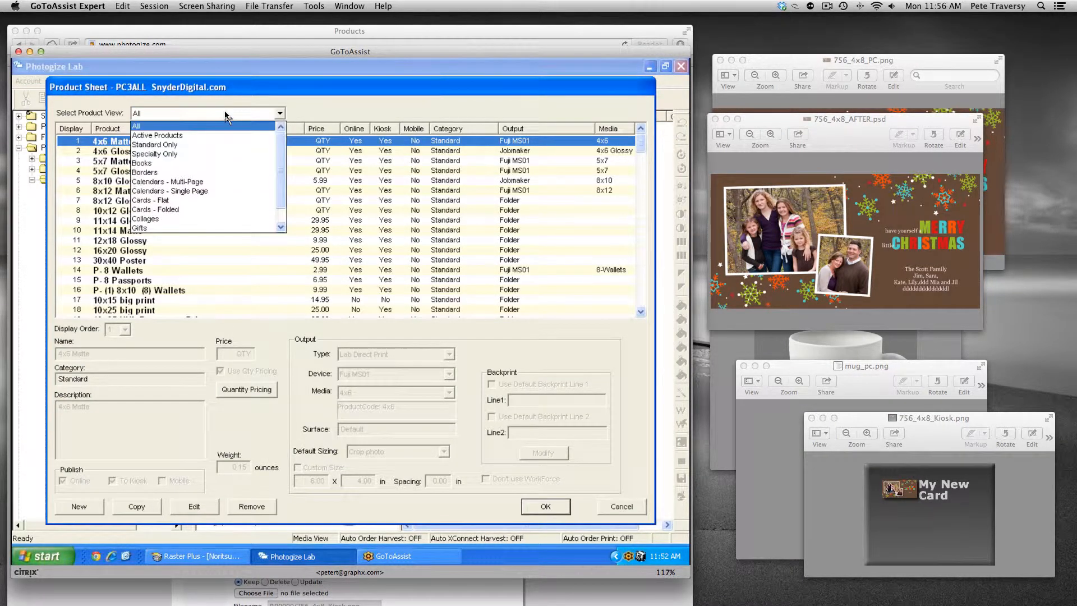
pyautogui.click(190, 154)
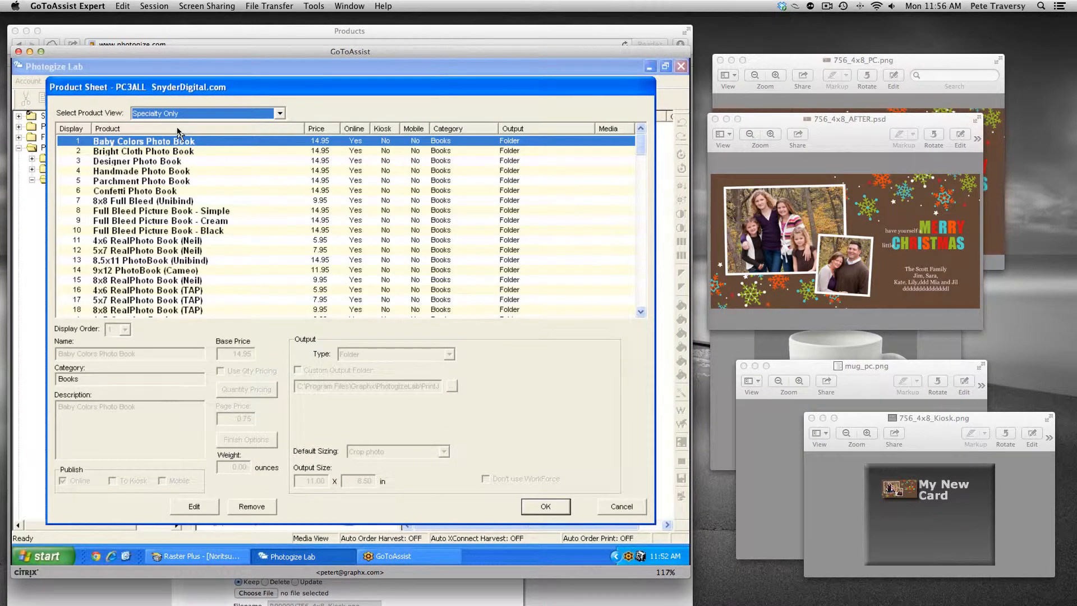
# Step: Sort the product sheet by product name and select My New Card [R00000]
pyautogui.click(179, 131)
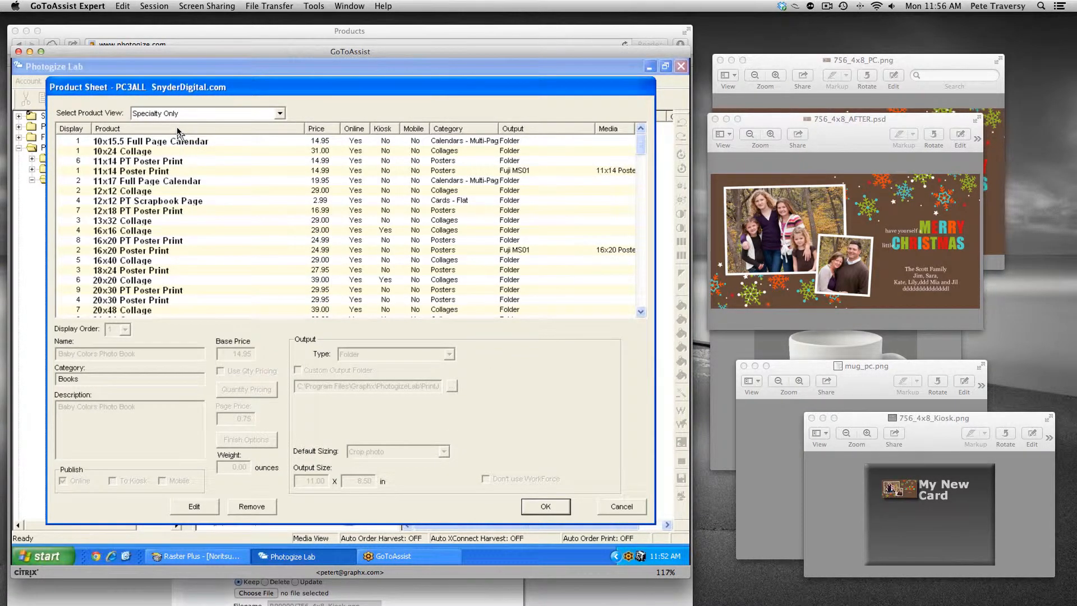
pyautogui.click(178, 131)
pyautogui.click(640, 303)
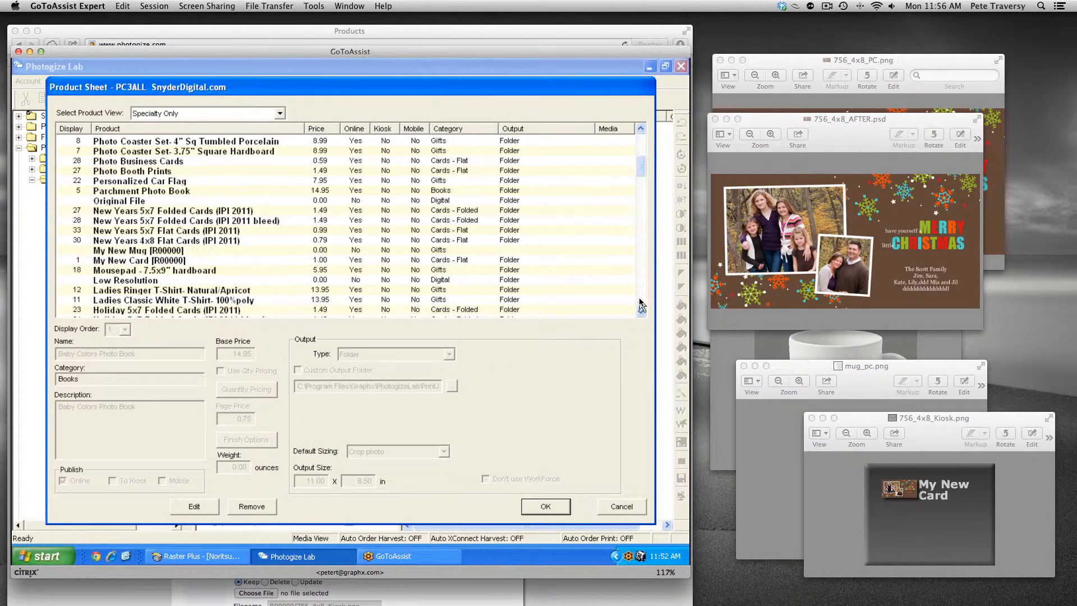
pyautogui.click(157, 261)
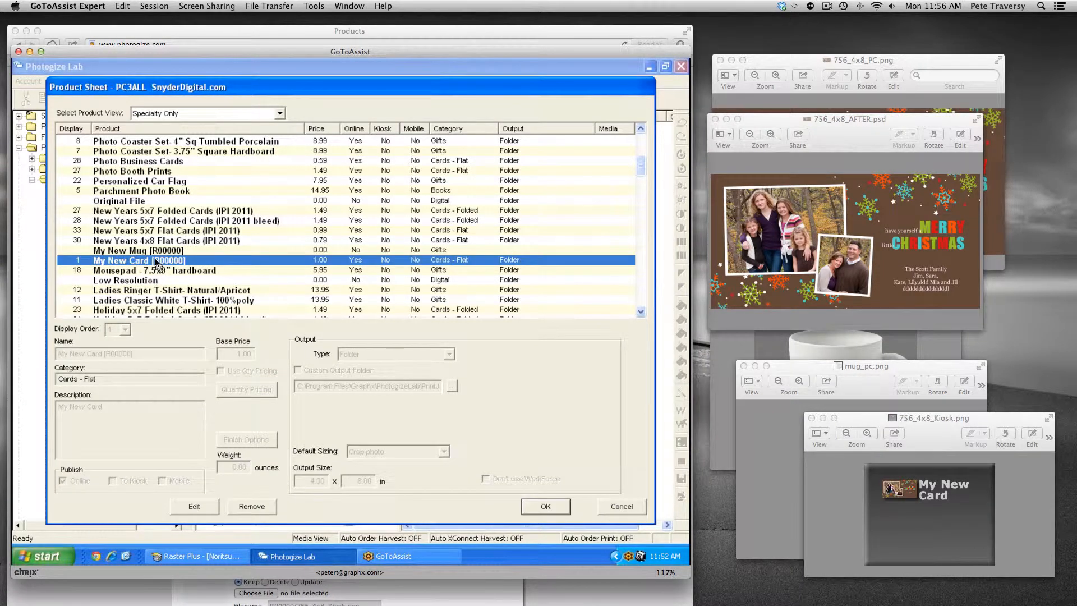
# Step: Edit My New Card to publish it to the kiosk, apply the changes and close the product sheet
pyautogui.click(194, 505)
pyautogui.click(113, 482)
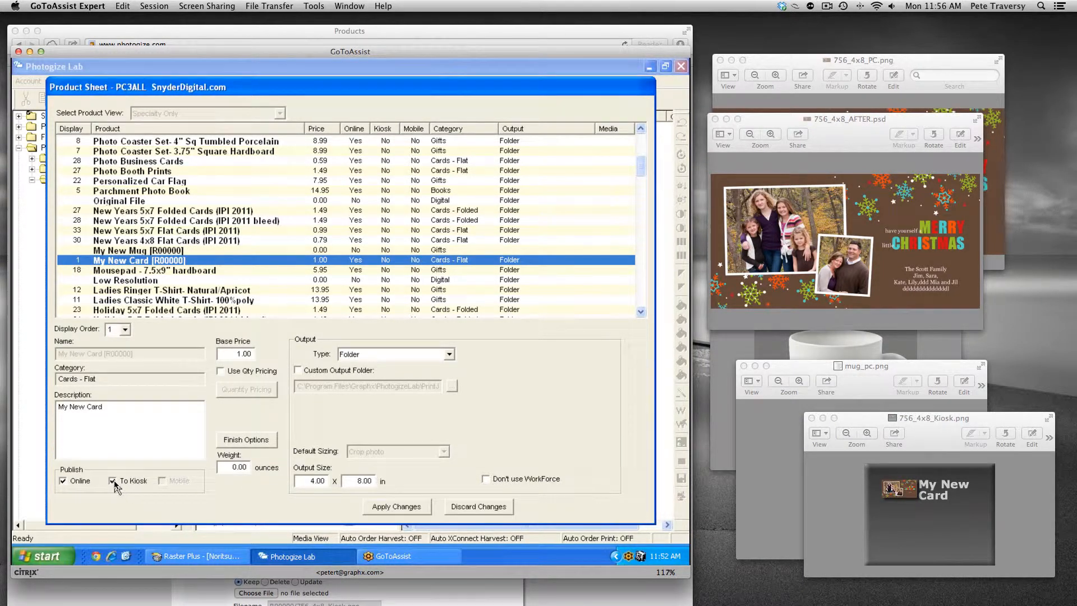
pyautogui.click(418, 507)
pyautogui.click(545, 507)
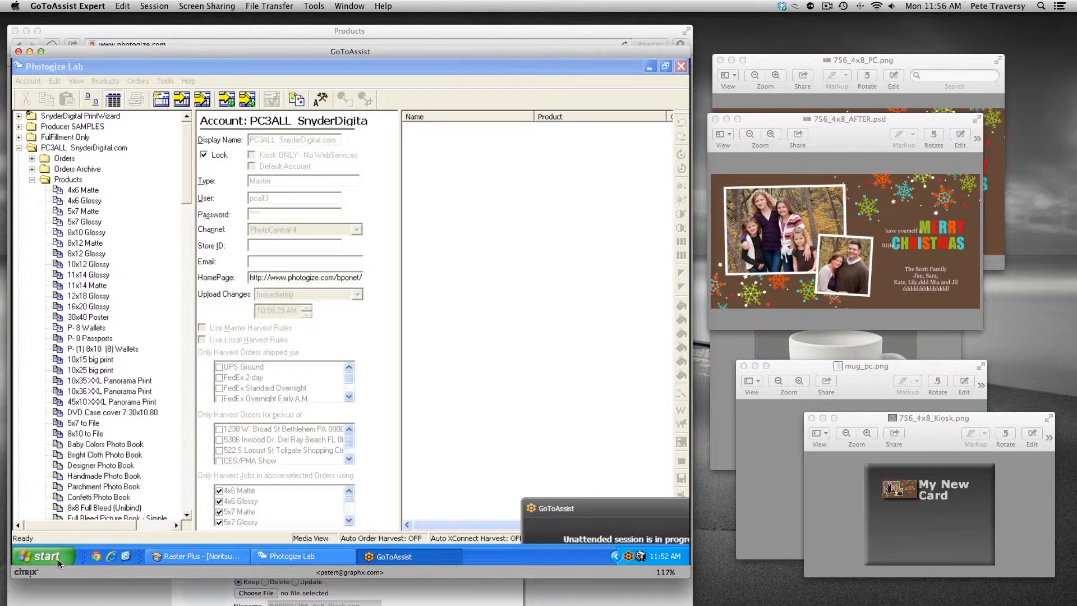
# Step: Launch Photogize Kiosk and start a session using the DemoSamples photo folder
pyautogui.click(47, 557)
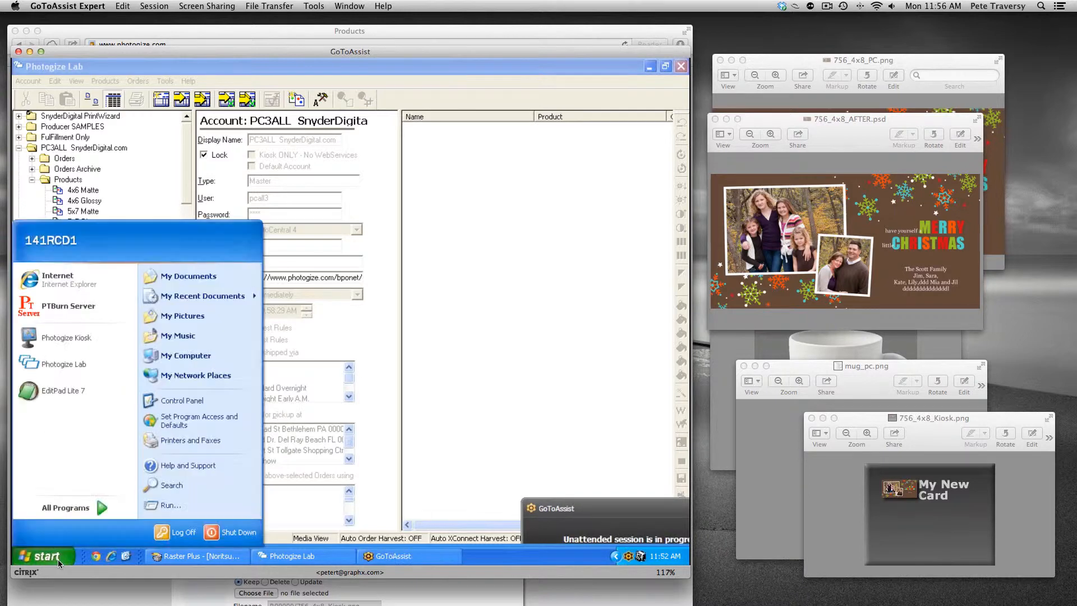
pyautogui.click(77, 344)
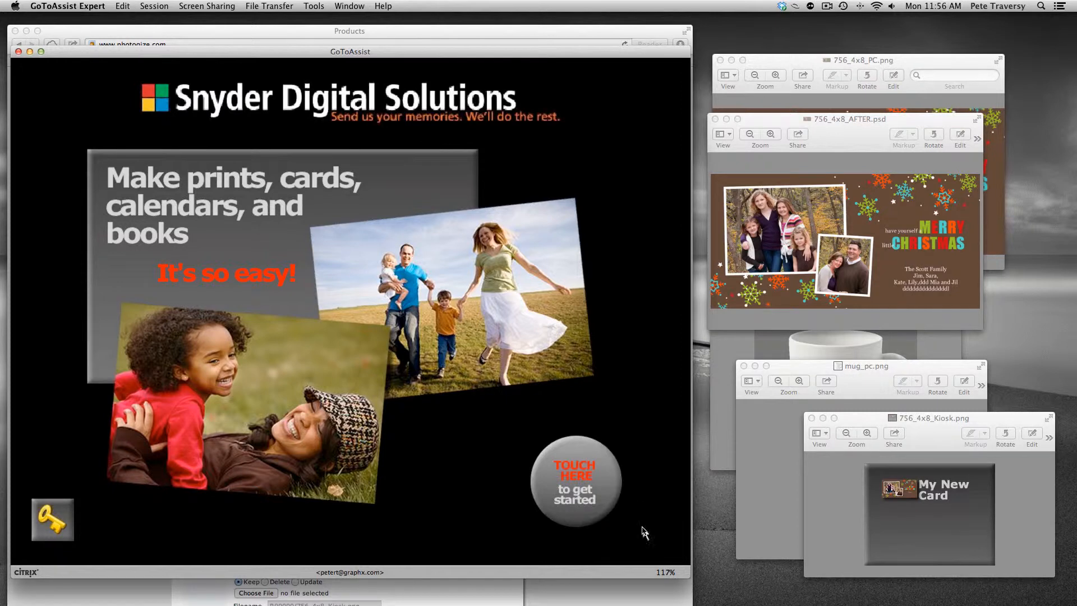
pyautogui.click(643, 528)
pyautogui.click(642, 528)
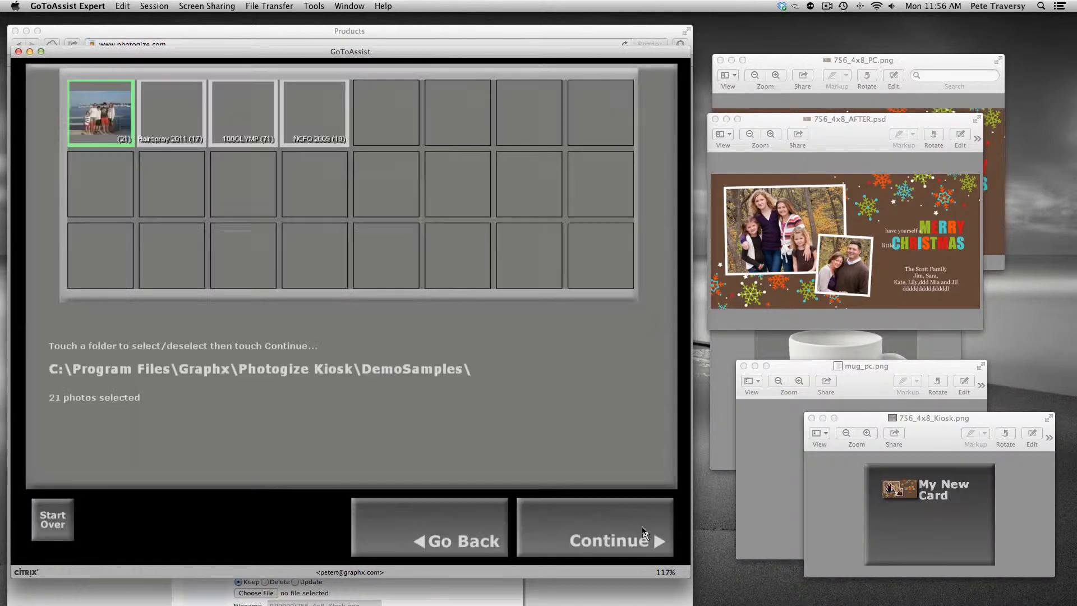
pyautogui.click(642, 528)
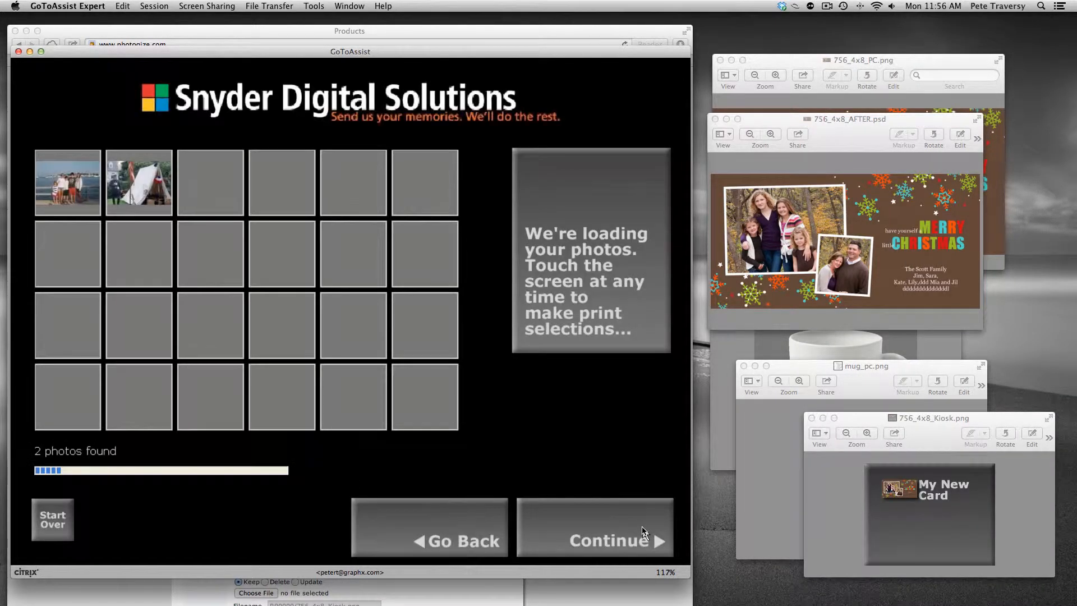
pyautogui.click(642, 530)
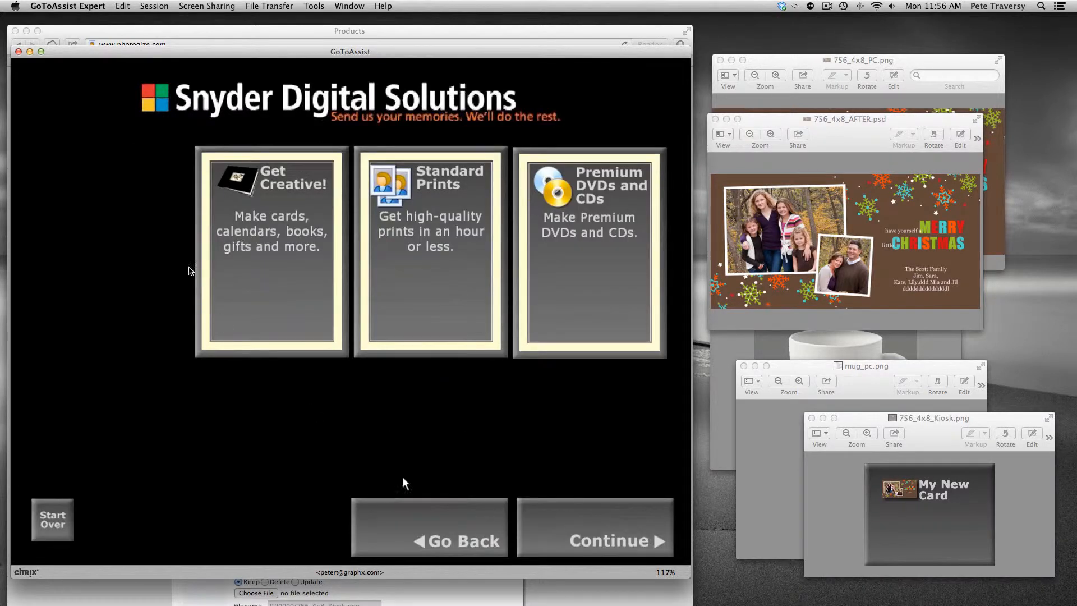
# Step: Open My New Card from the kiosk's Get Creative greeting cards section
pyautogui.click(291, 288)
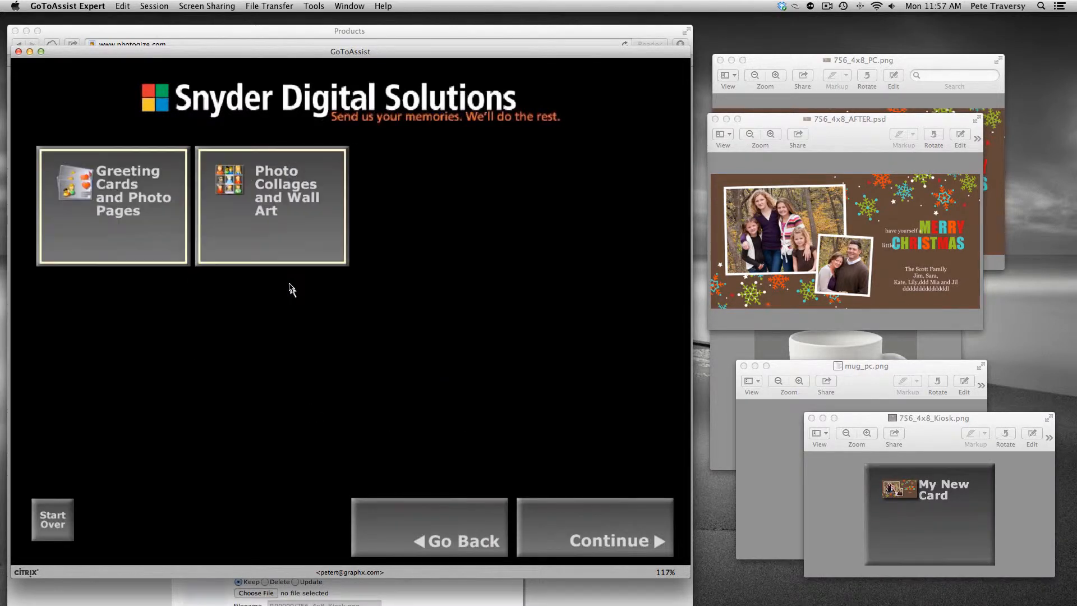
pyautogui.click(154, 231)
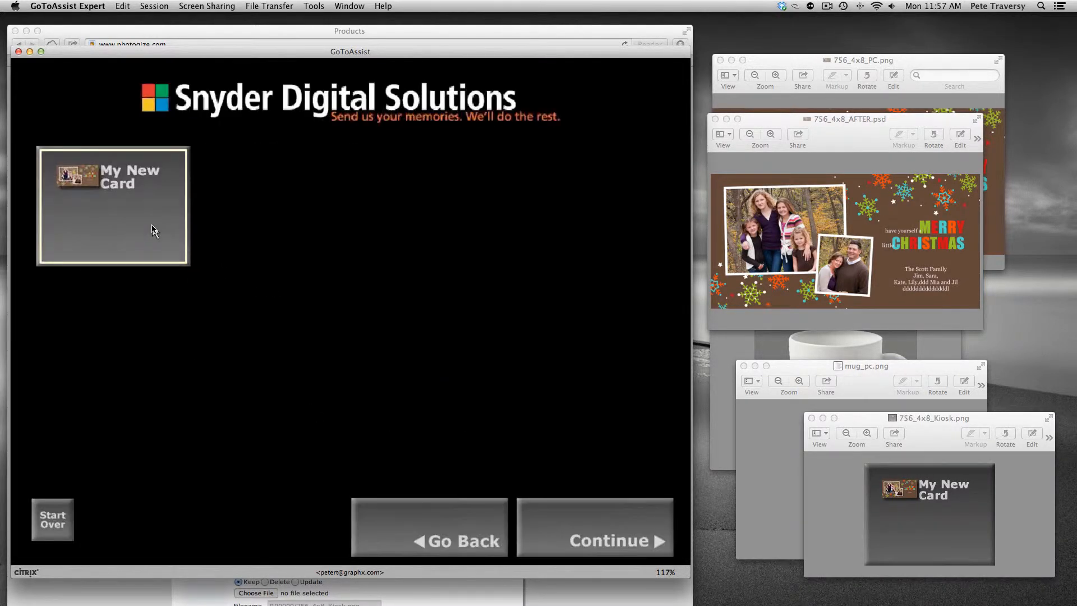
pyautogui.click(154, 230)
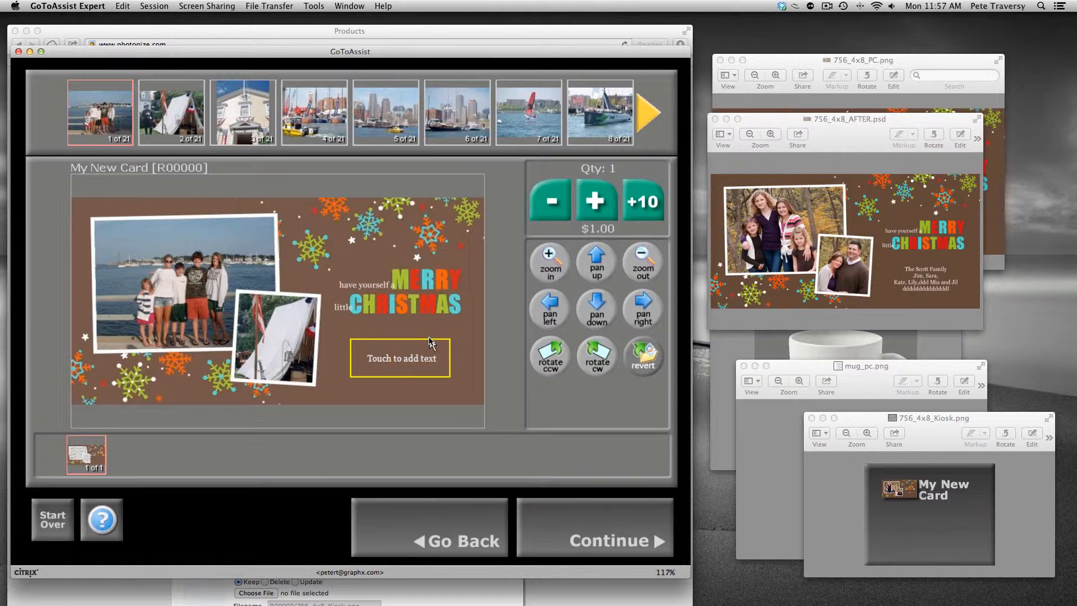
# Step: Start over, open the kiosk admin's Configure Kiosk settings, close them, and quit the kiosk application
pyautogui.click(60, 516)
pyautogui.click(59, 516)
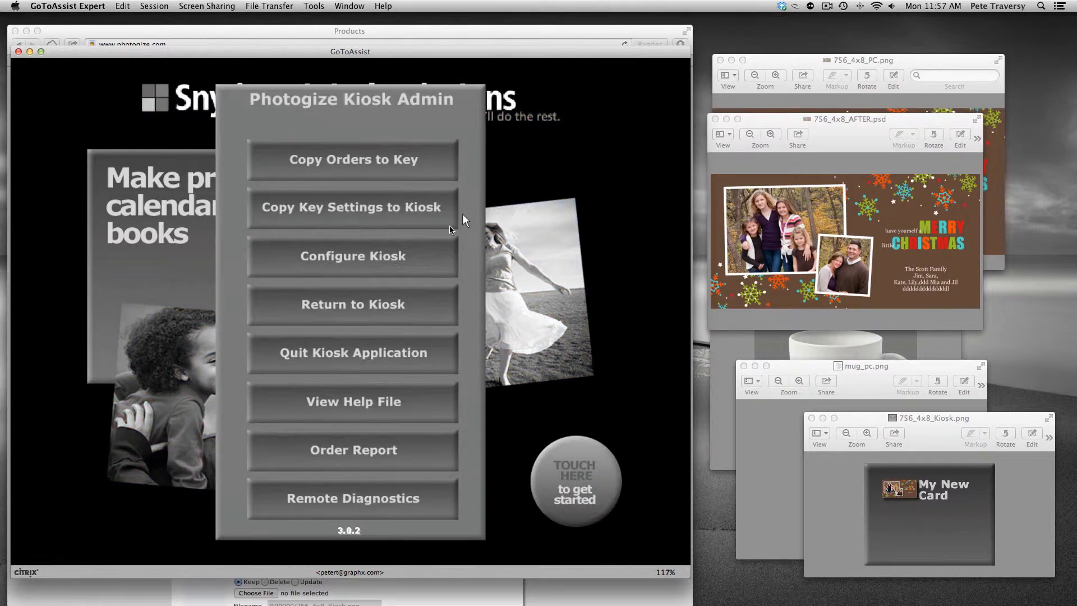
pyautogui.click(424, 253)
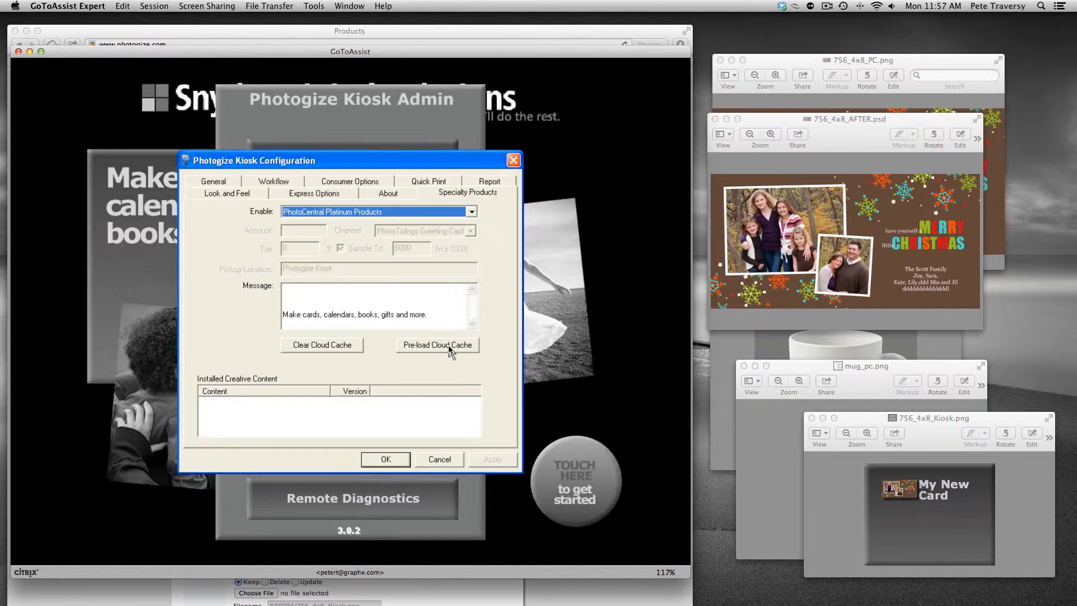
pyautogui.click(386, 459)
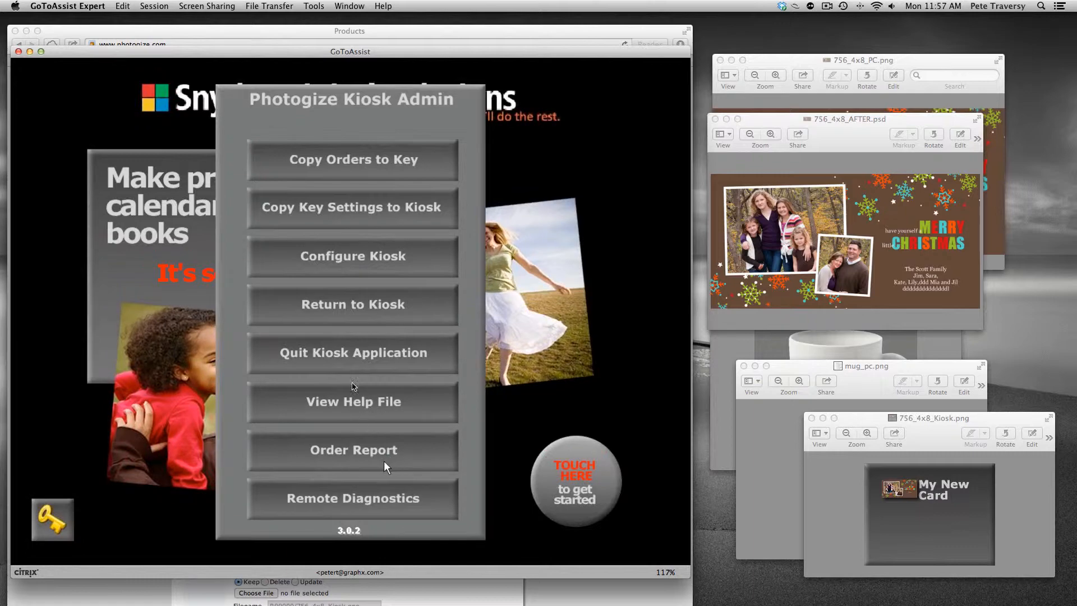
pyautogui.click(357, 356)
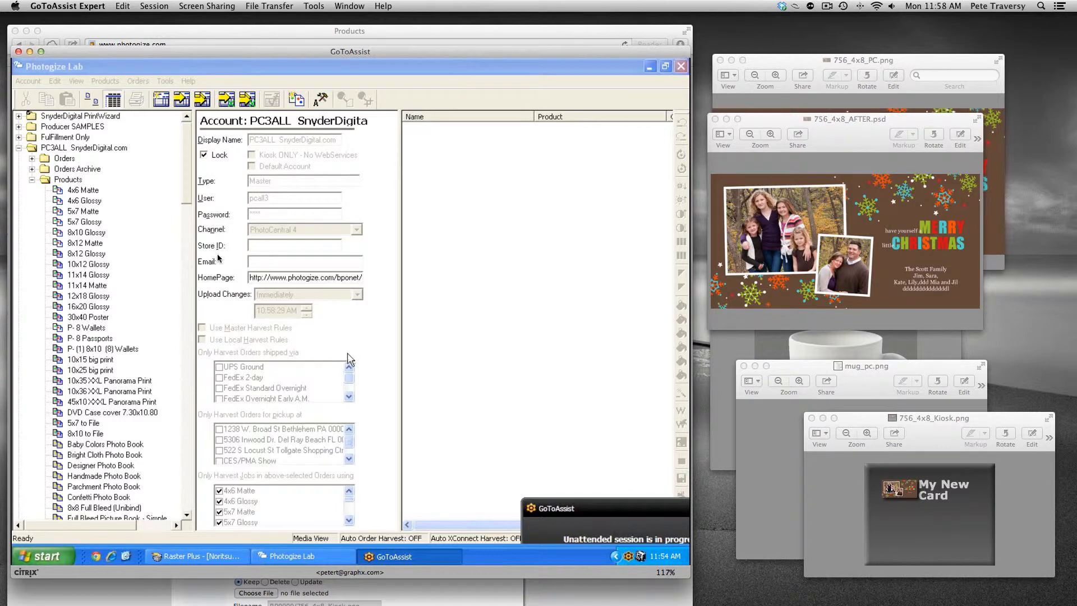
# Step: Open the lab's product sheet, sort the products by name and select My New Mug
pyautogui.click(68, 179)
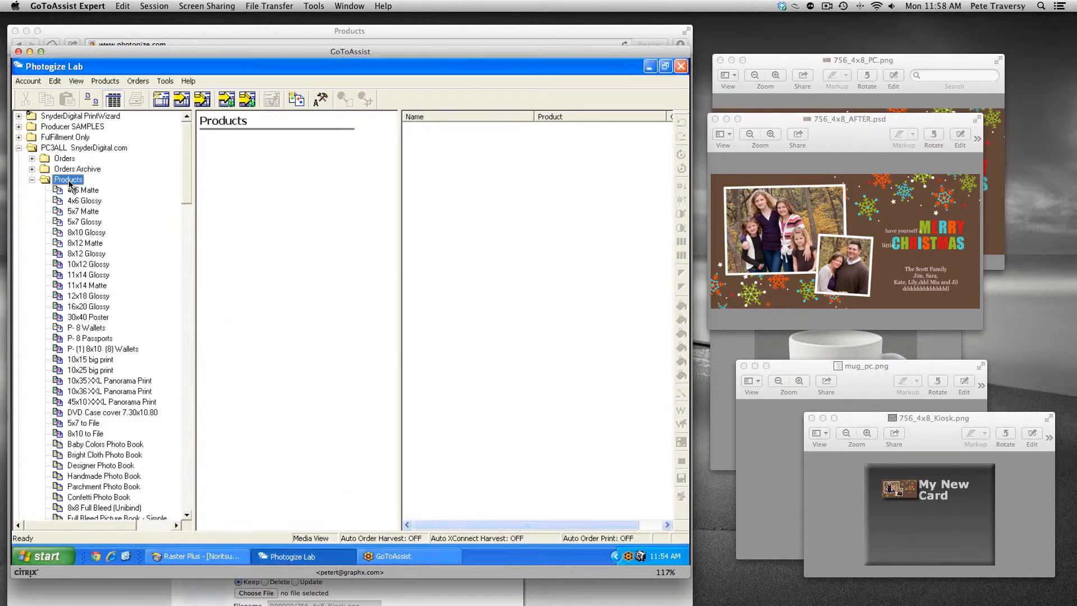
pyautogui.click(321, 99)
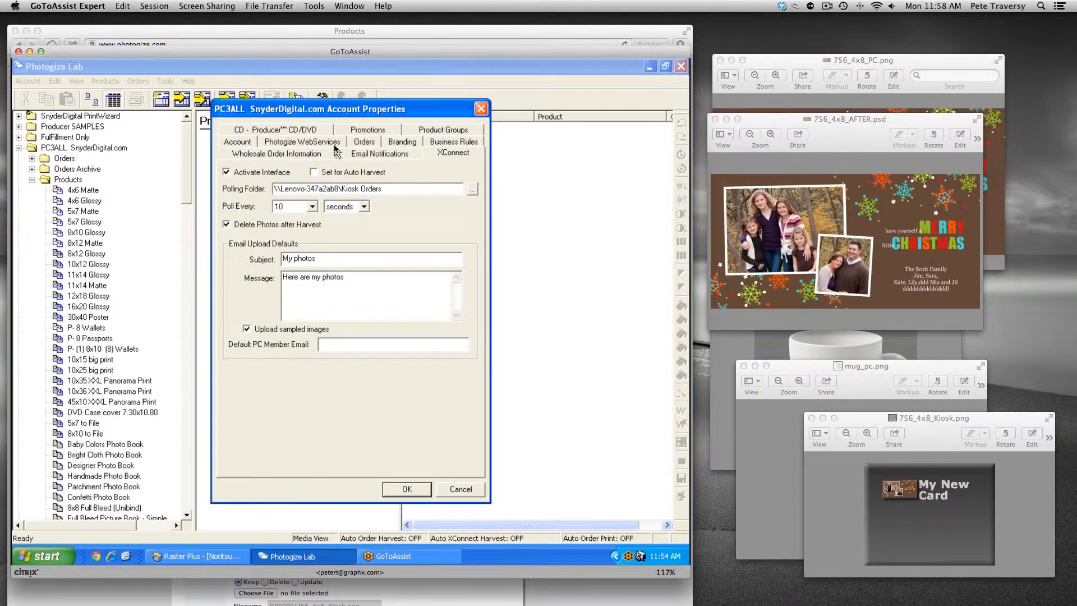
pyautogui.press('Escape')
pyautogui.click(297, 99)
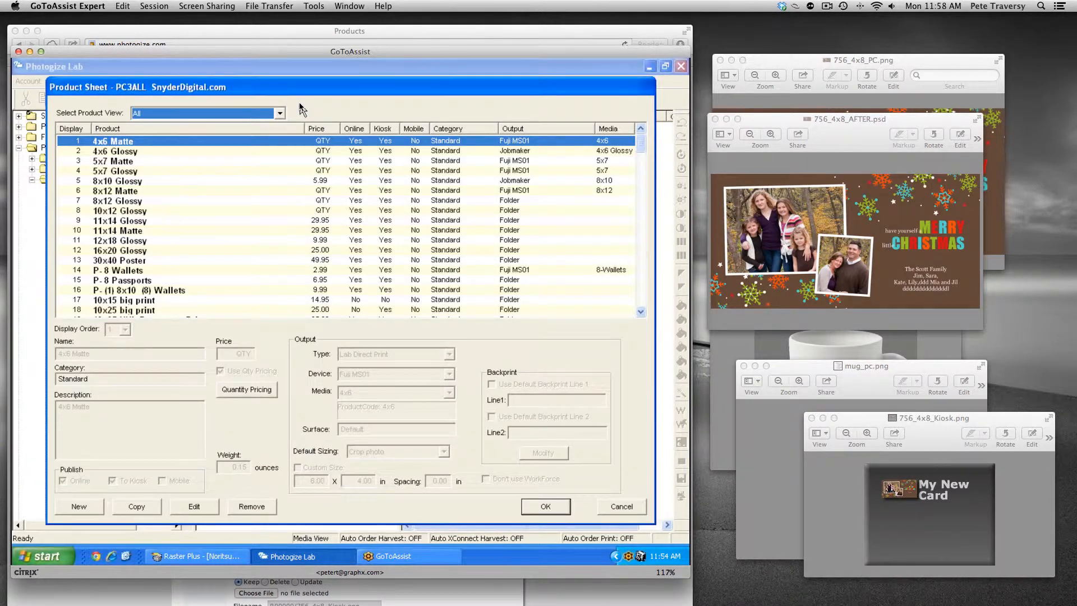
pyautogui.click(229, 129)
pyautogui.click(229, 130)
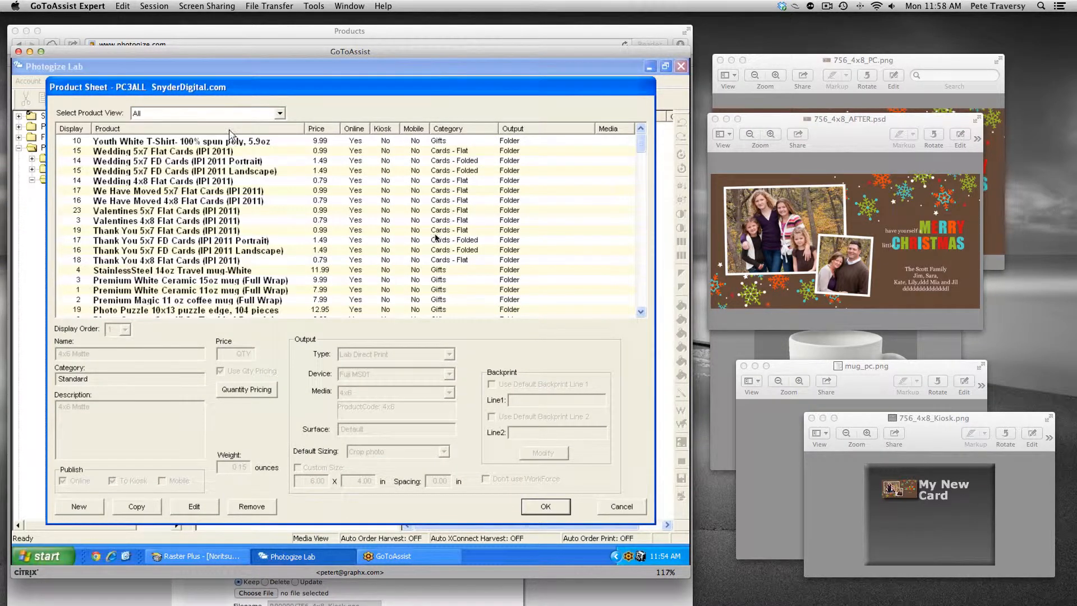
pyautogui.click(641, 301)
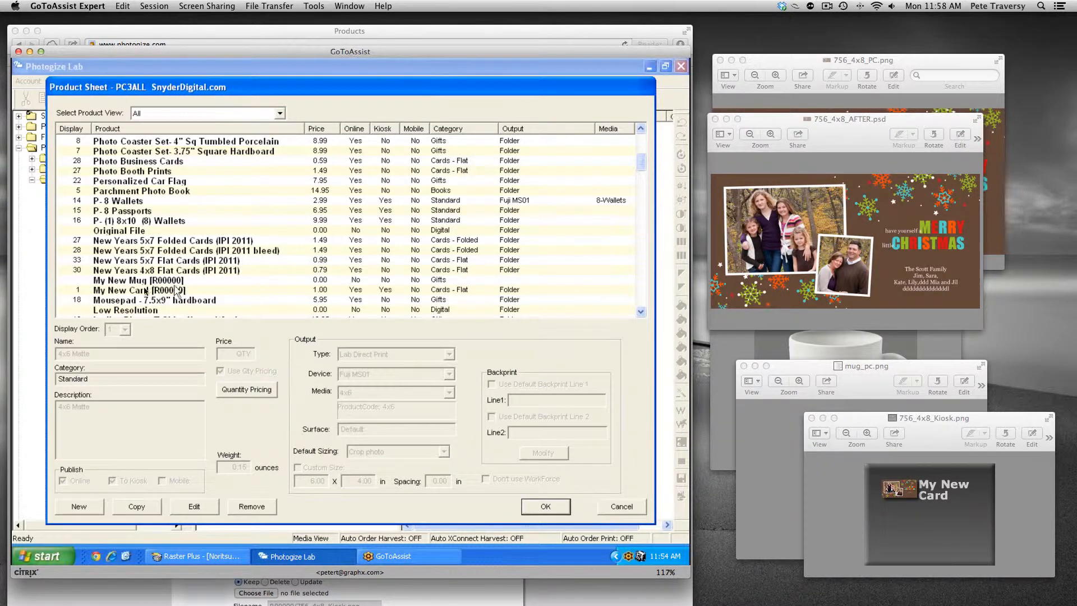
pyautogui.click(138, 279)
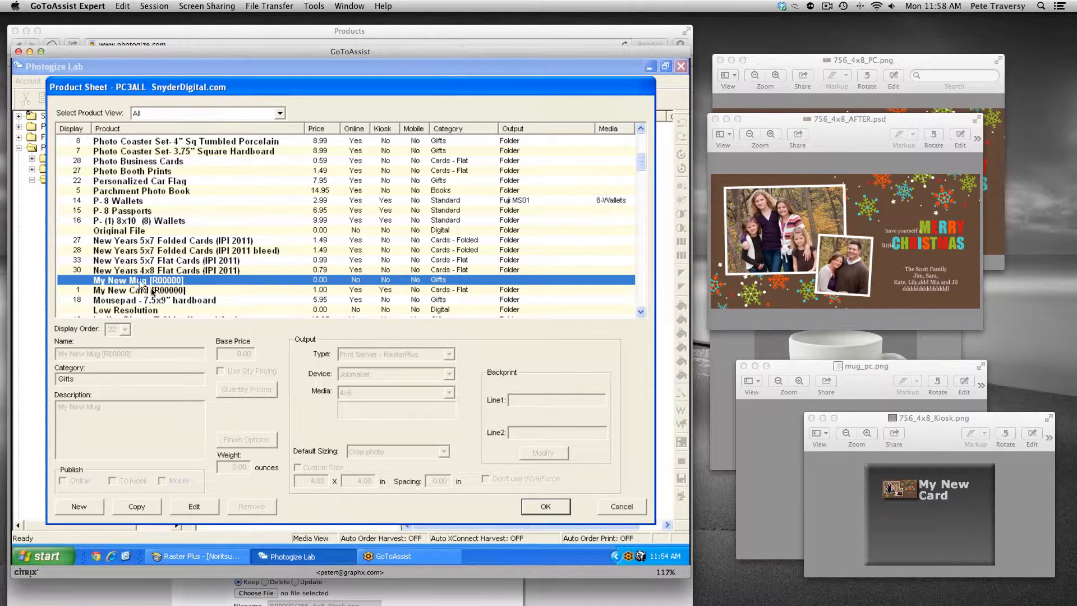
# Step: Edit My New Mug and set its display order to 1
pyautogui.click(193, 507)
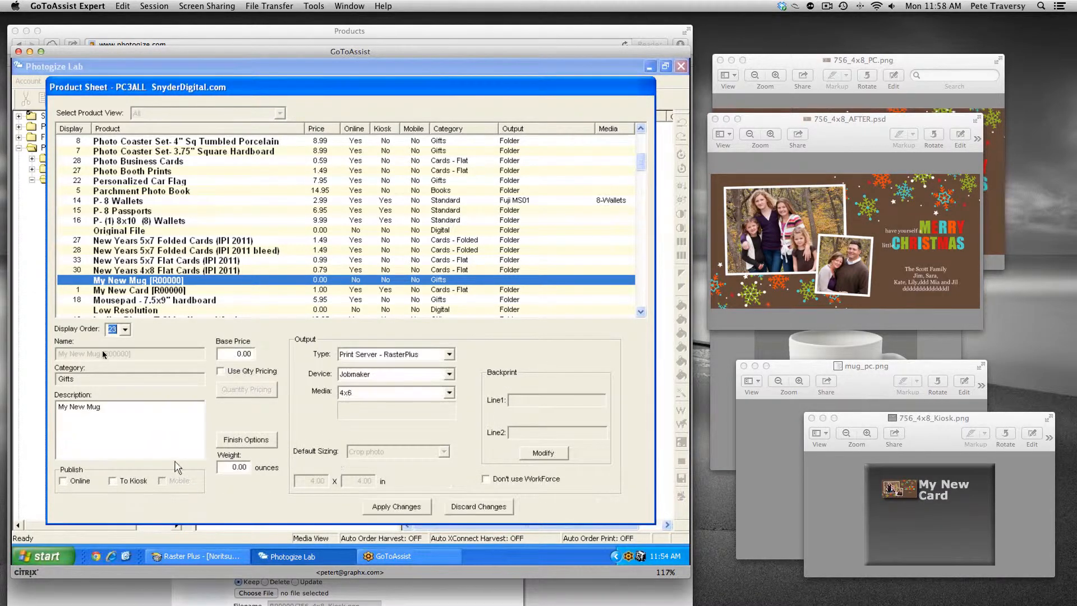
pyautogui.click(125, 329)
pyautogui.moveTo(128, 379); pyautogui.dragTo(127, 349)
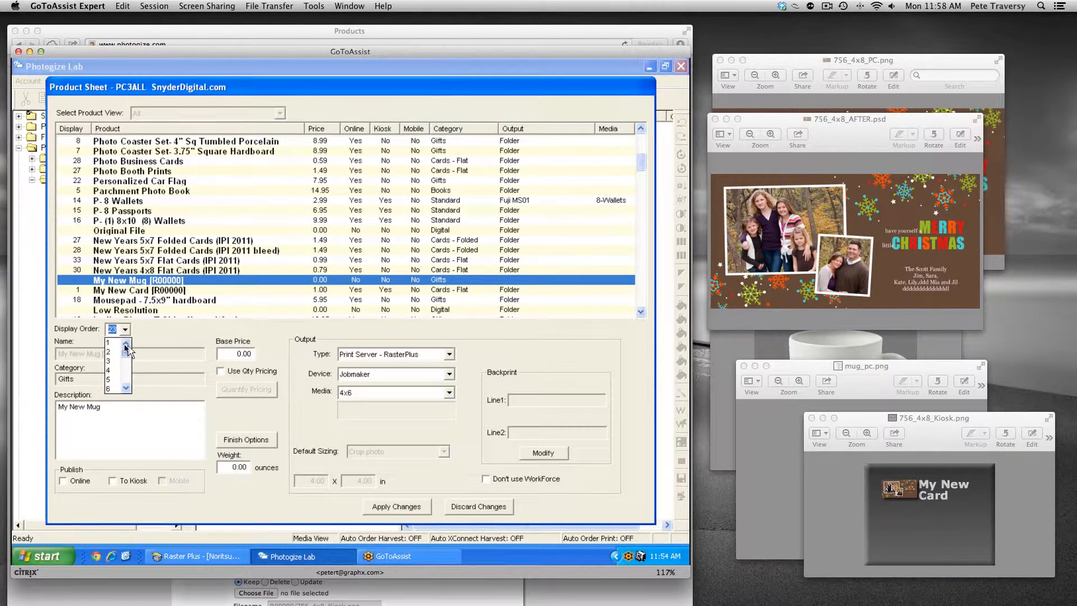
pyautogui.click(114, 343)
# Step: Set the mug's base price to 14.99 and publish it online and to the kiosk
pyautogui.moveTo(228, 356); pyautogui.dragTo(267, 359)
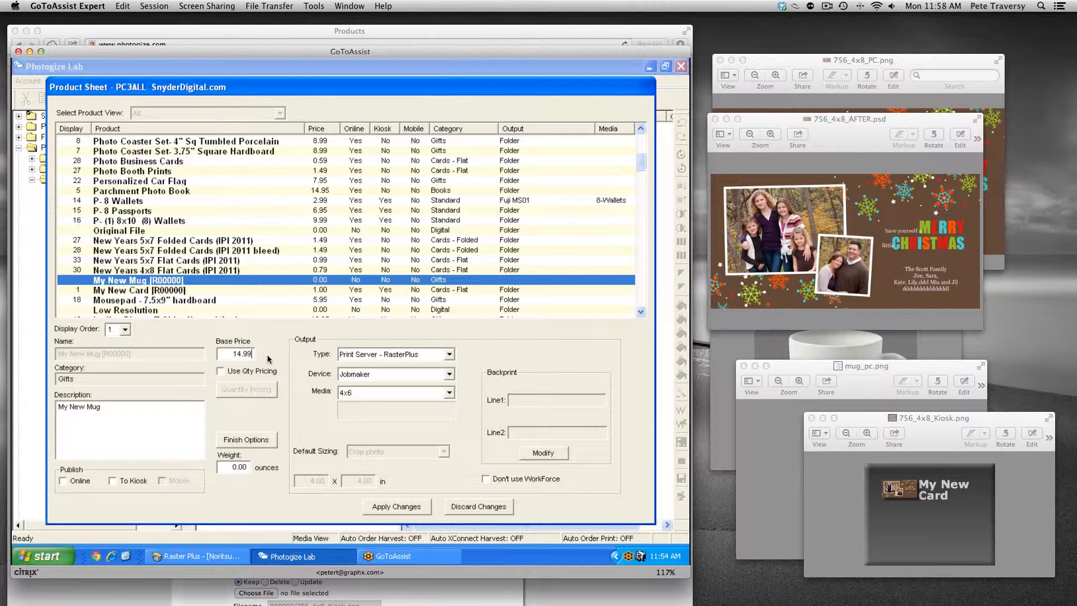
pyautogui.click(66, 482)
# Step: Set the mug's output type to Folder, apply the changes and close the product sheet
pyautogui.click(402, 354)
pyautogui.click(385, 387)
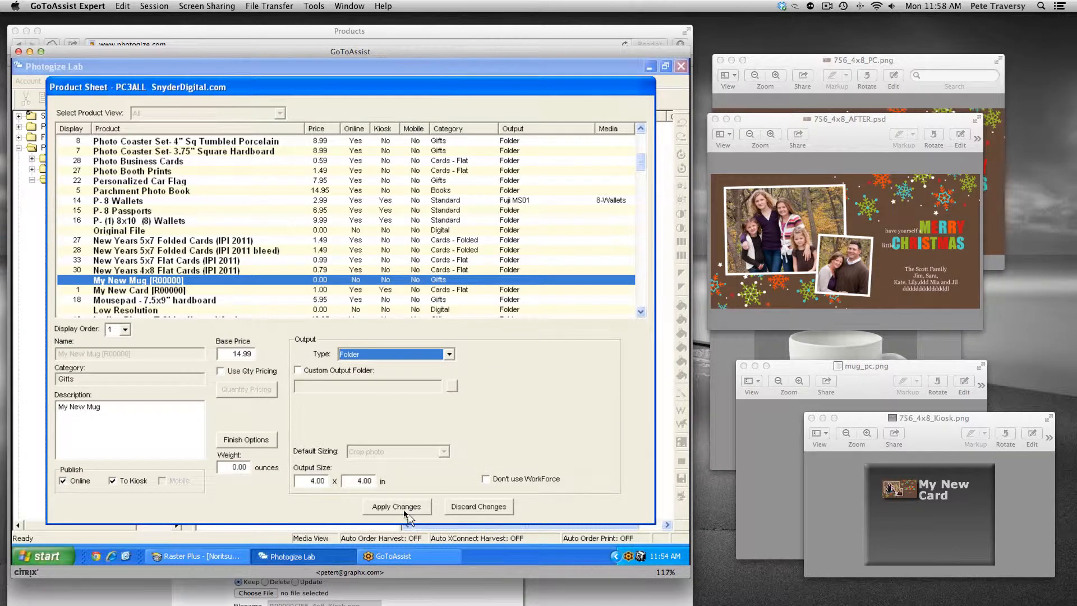
pyautogui.click(401, 508)
pyautogui.click(543, 507)
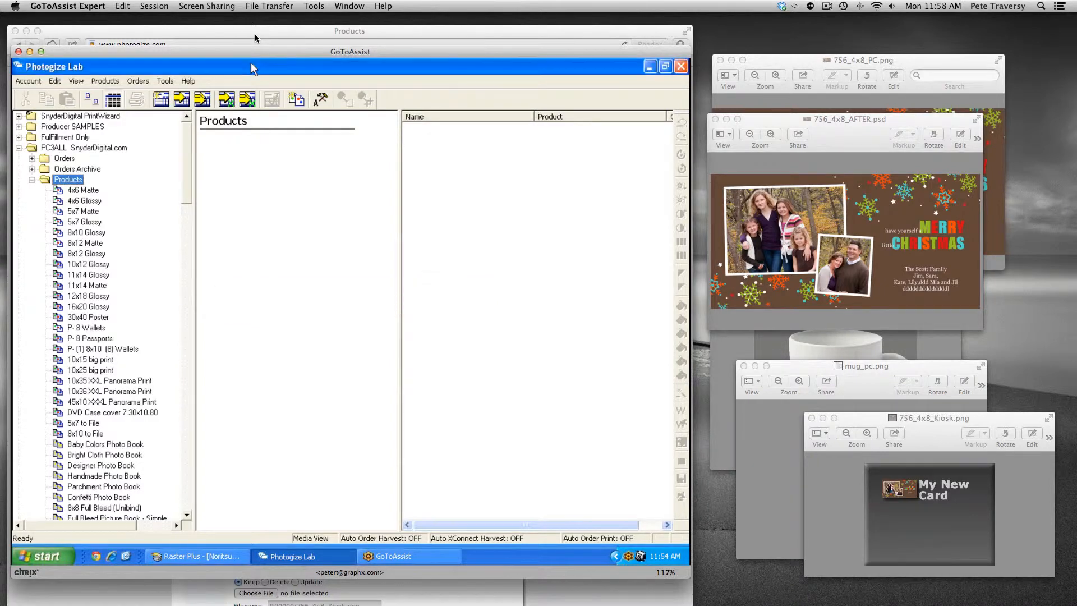
# Step: Switch to the browser storefront, open Create Lifestyle Photo Gifts, pick My New Mug and the Sample Album
pyautogui.click(255, 38)
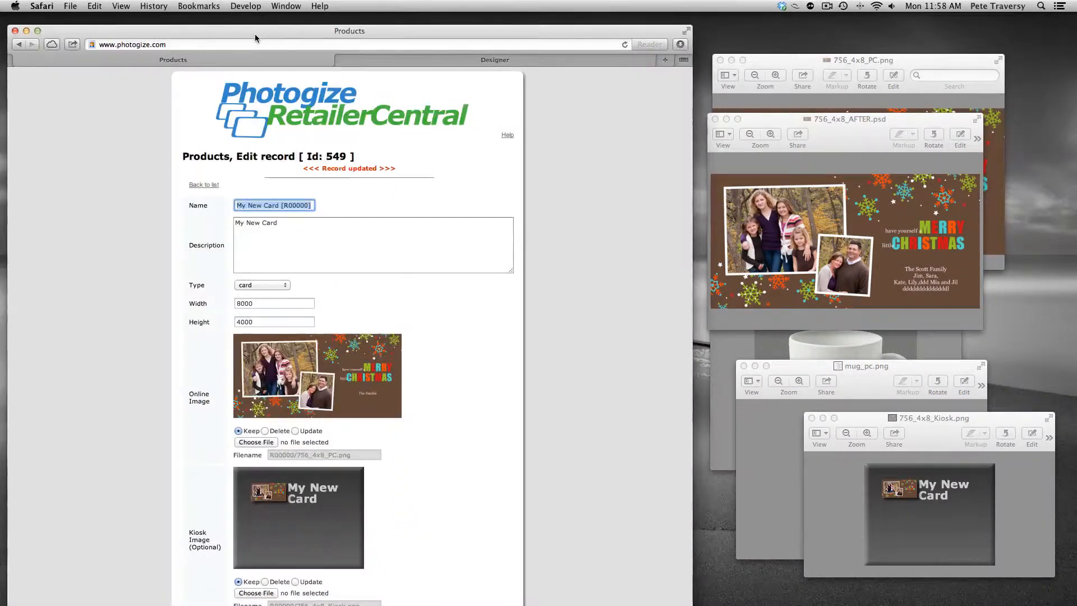
pyautogui.click(372, 59)
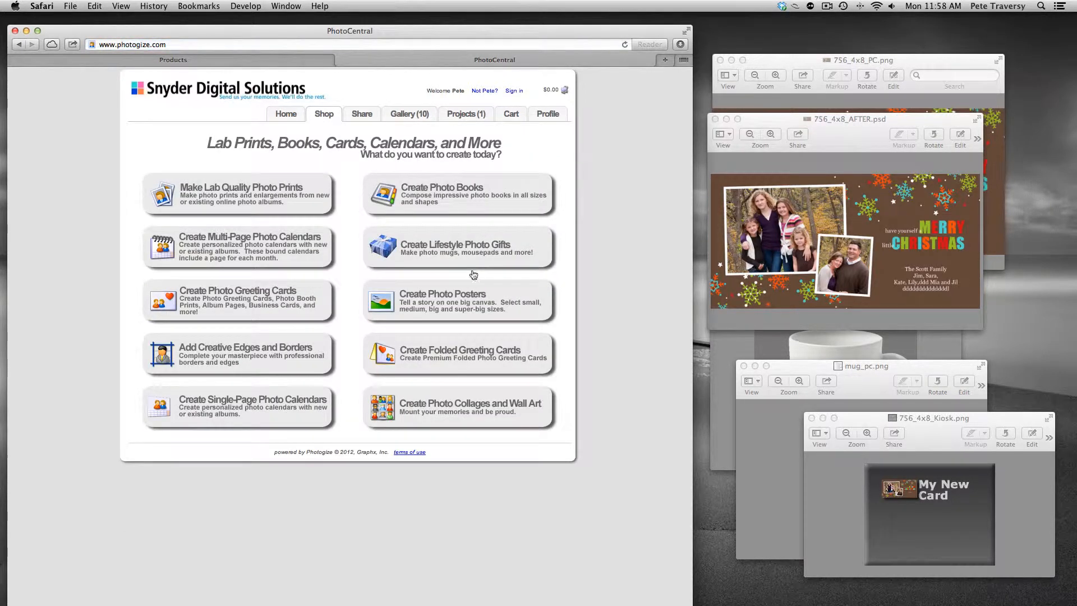
pyautogui.press('super+l')
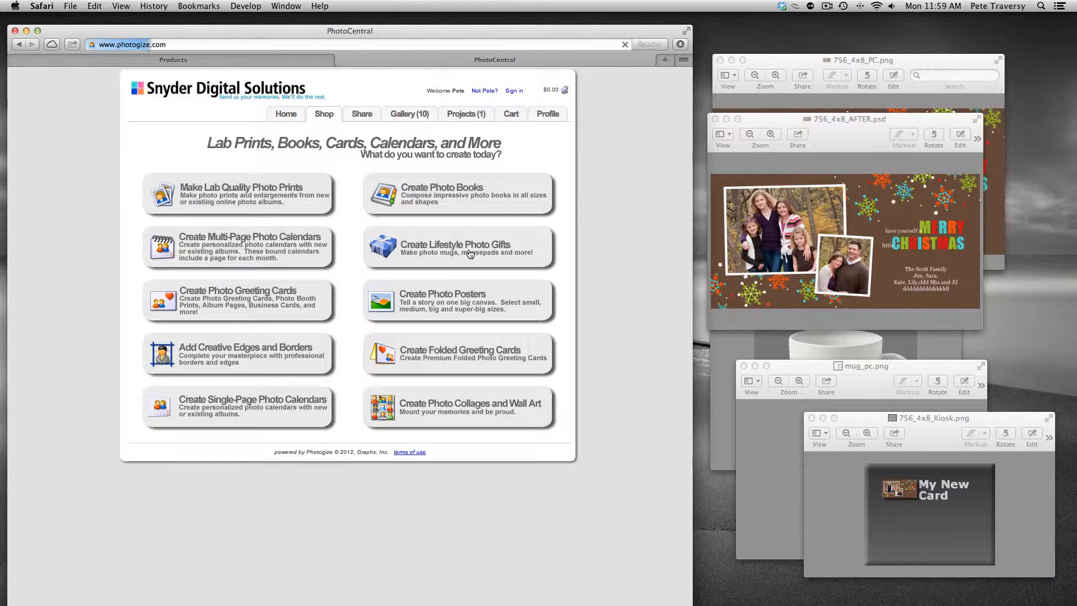
pyautogui.click(470, 253)
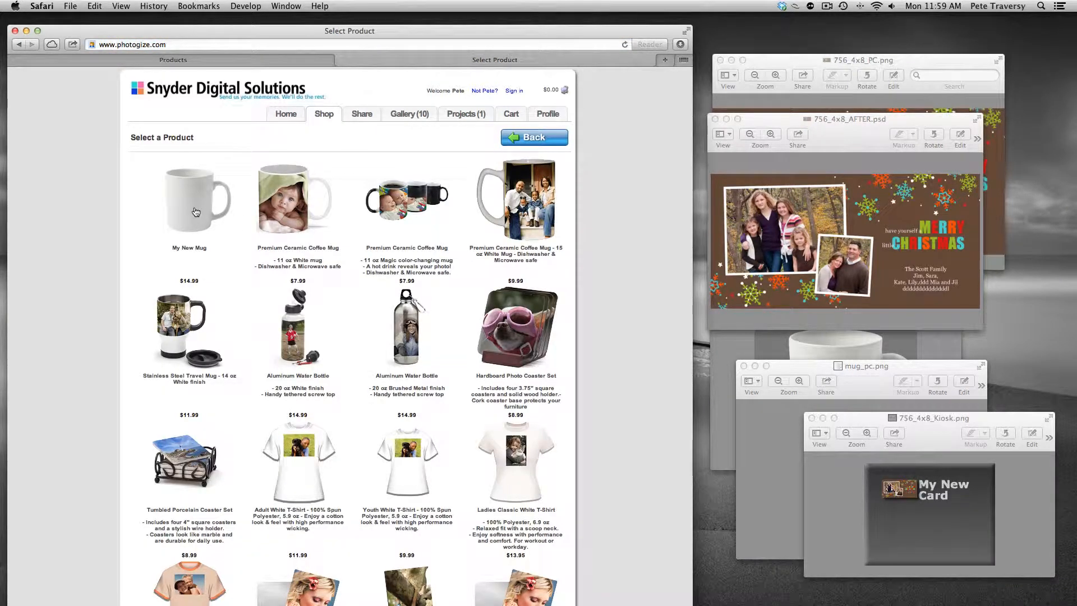
pyautogui.click(195, 212)
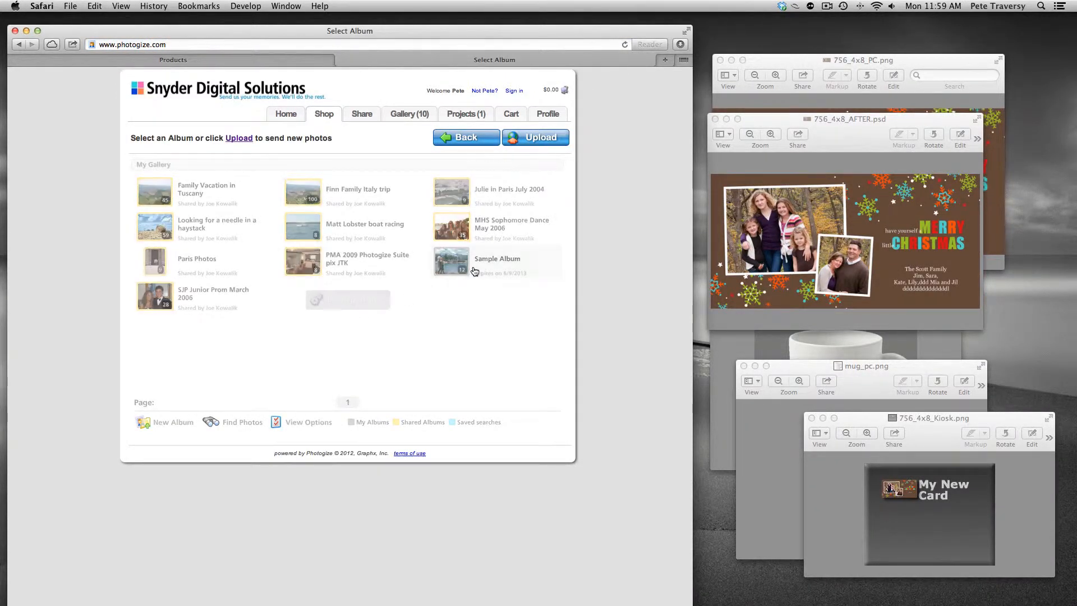
pyautogui.click(473, 271)
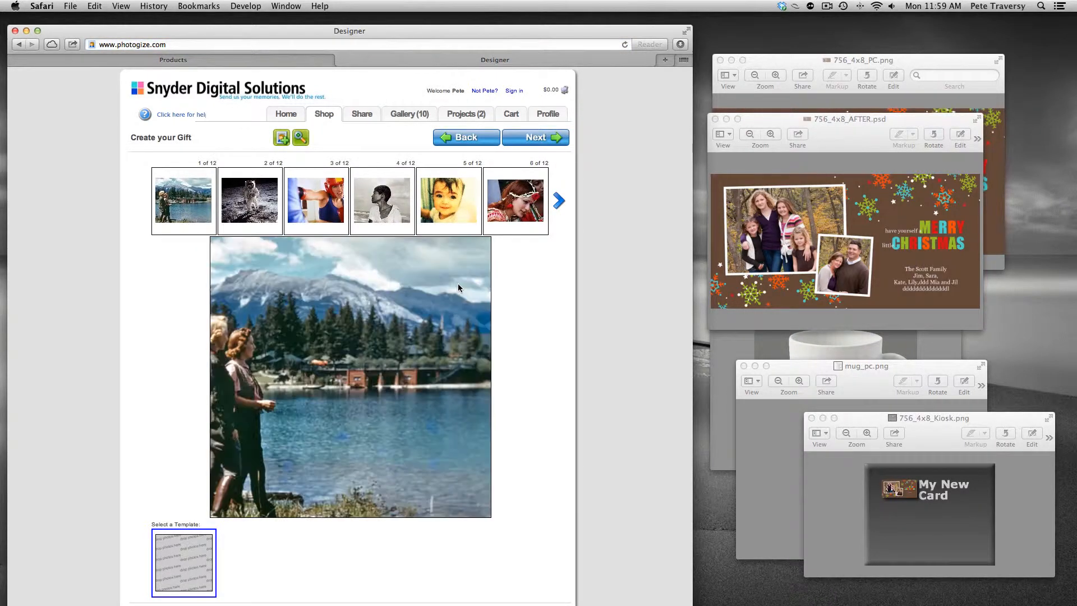
# Step: Place the third album photo on the mug design and zoom it out twice
pyautogui.moveTo(317, 201); pyautogui.dragTo(337, 340)
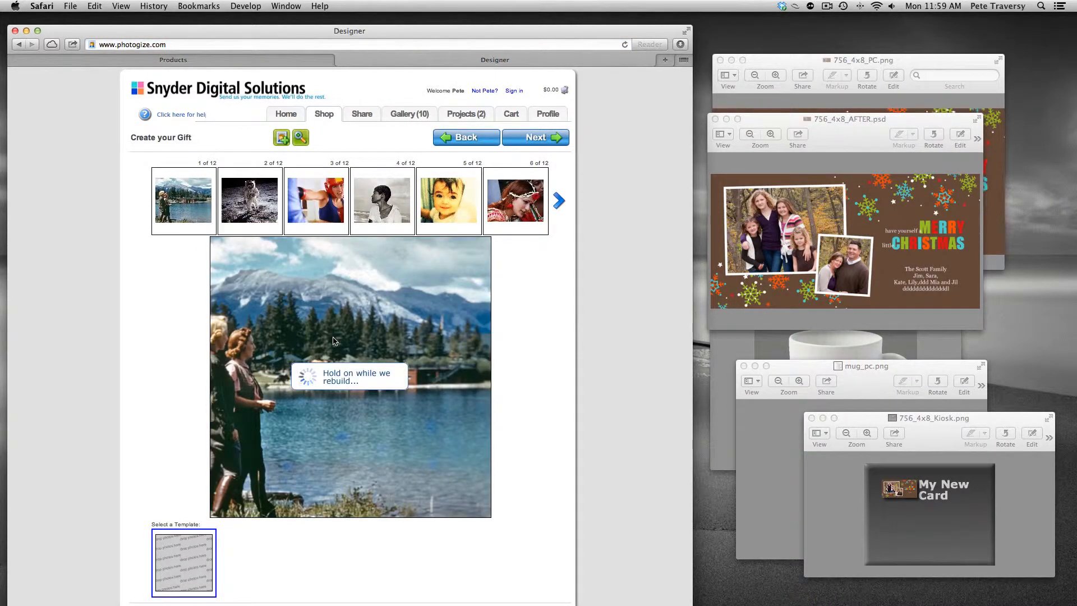
pyautogui.click(268, 230)
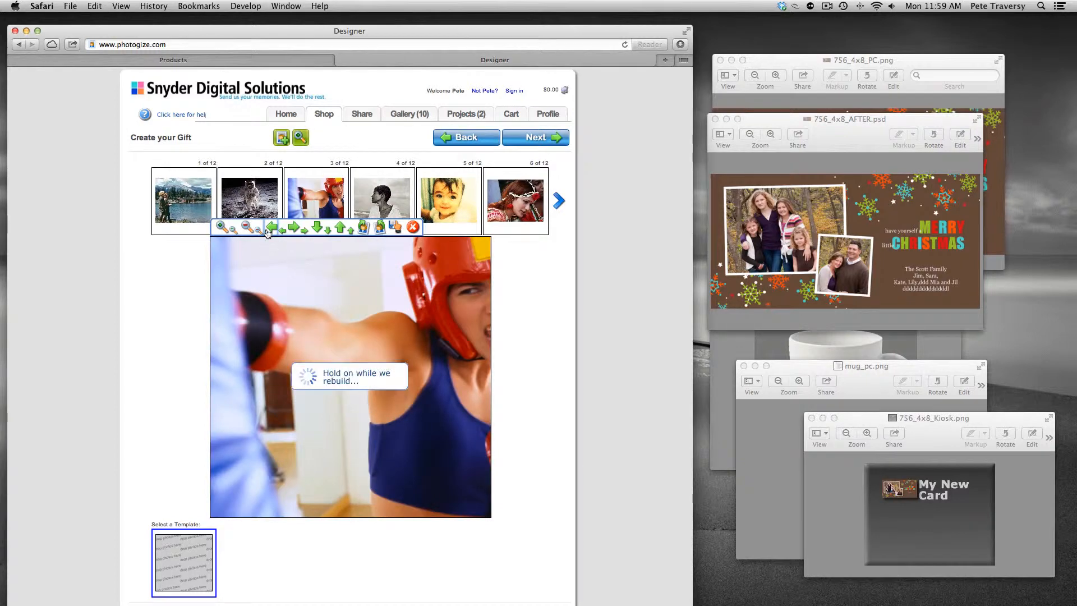
pyautogui.click(271, 230)
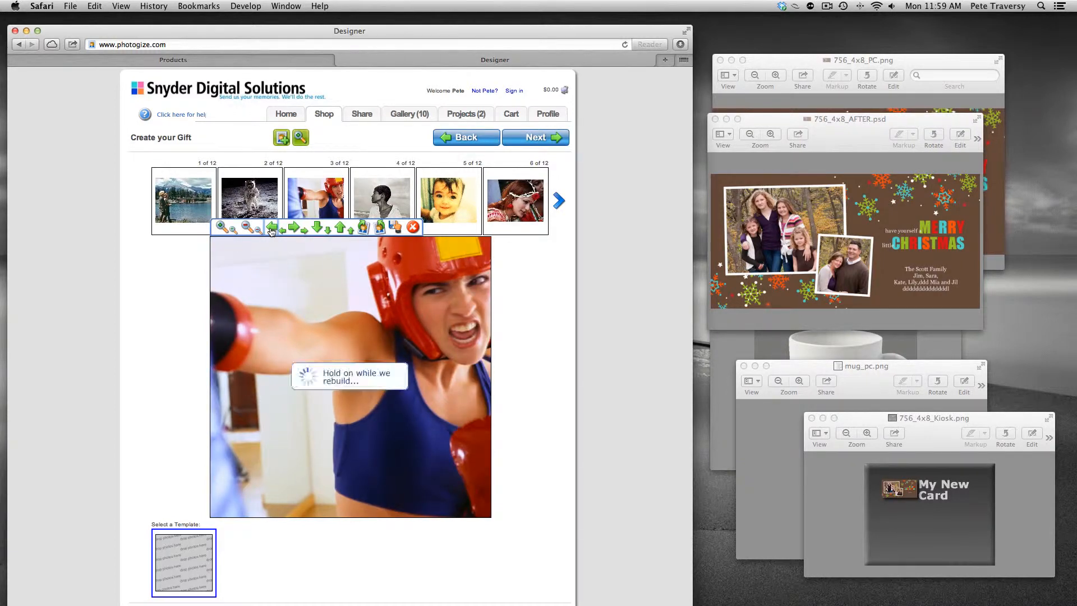
# Step: Return to the RetailerCentral product list, open the My New Mug record and save it
pyautogui.click(232, 56)
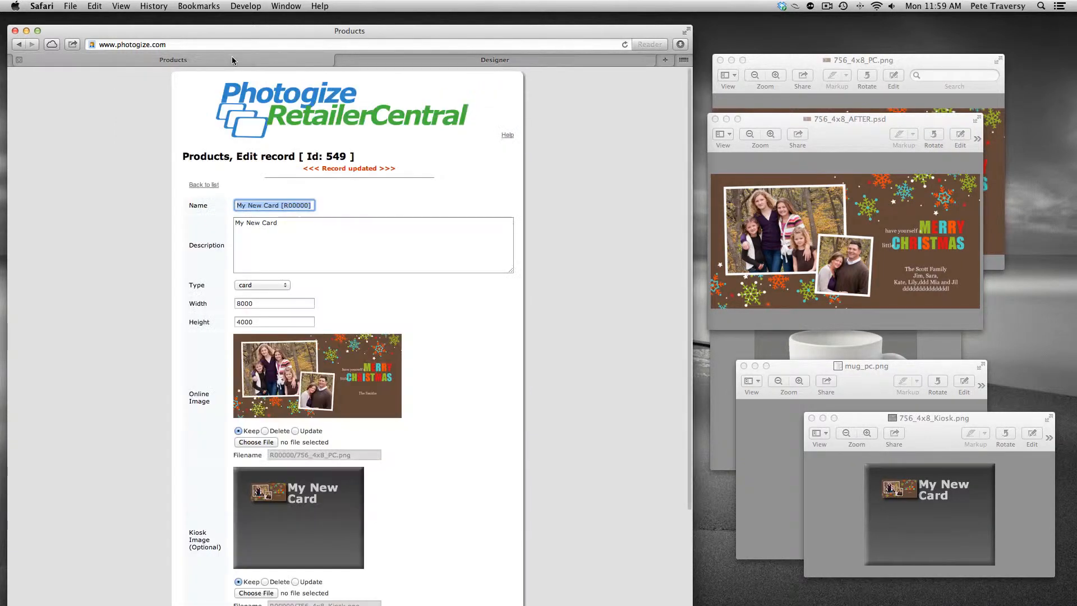
pyautogui.click(204, 185)
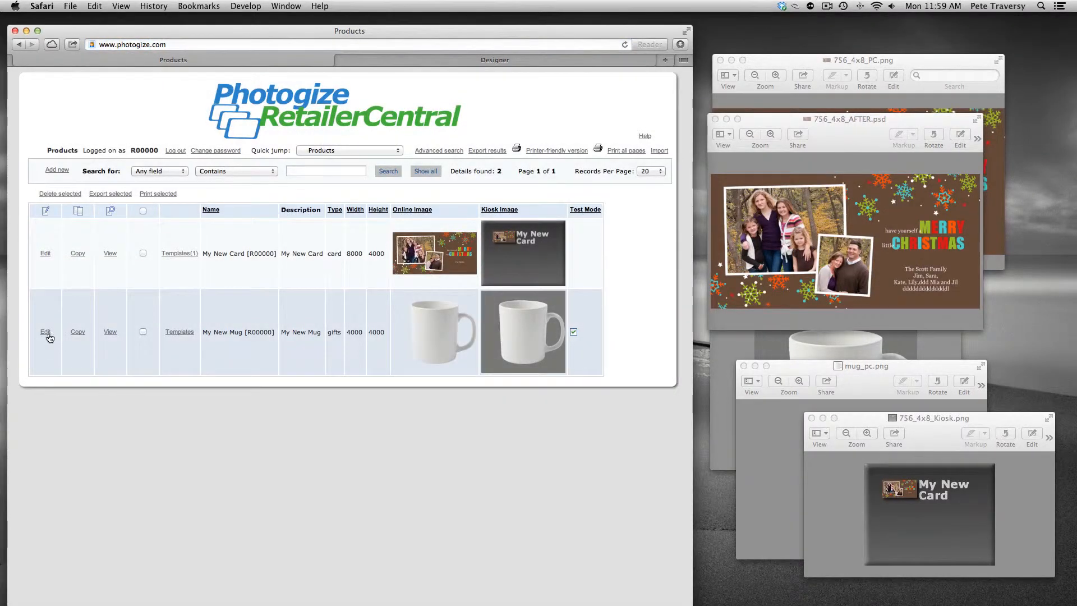
pyautogui.click(45, 331)
pyautogui.scroll(-5, 138, 347)
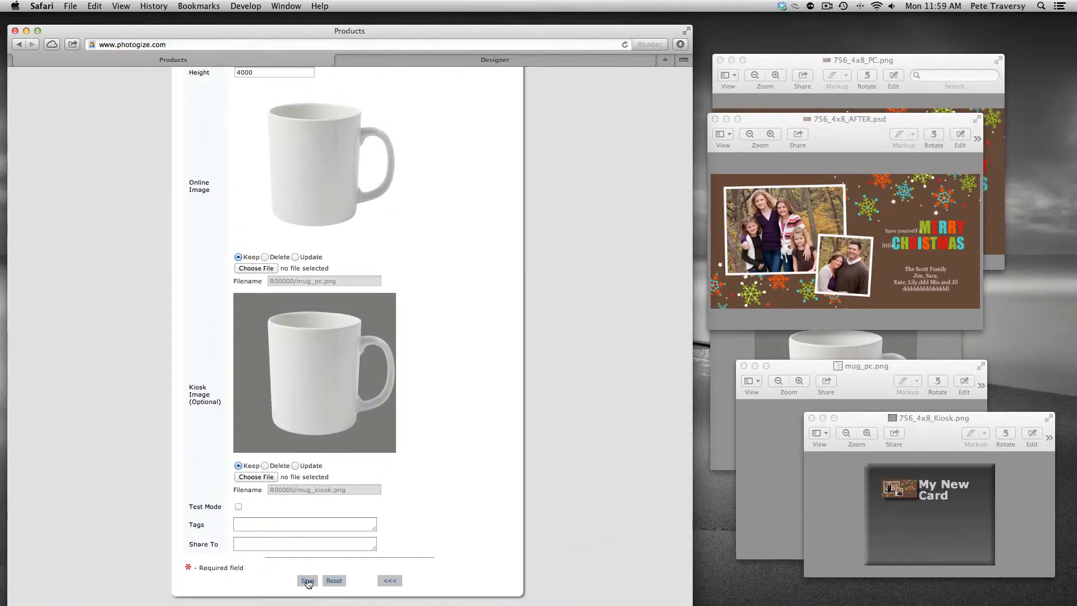
pyautogui.click(307, 581)
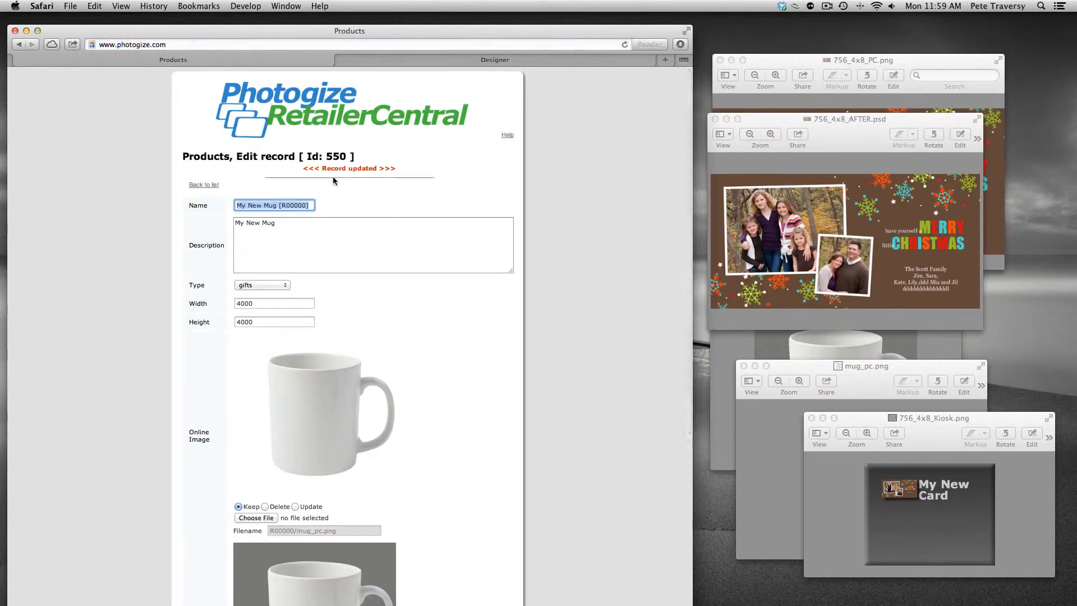
# Step: Switch to the remote desktop, launch Photogize Kiosk and start a session past the media screens
pyautogui.press('super+Tab')
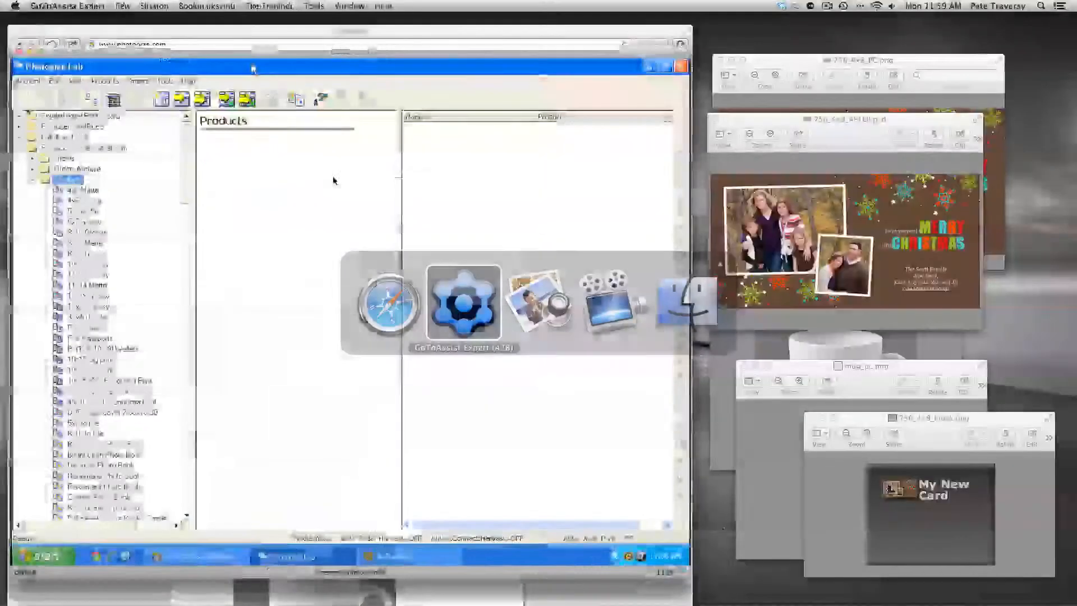
pyautogui.click(49, 556)
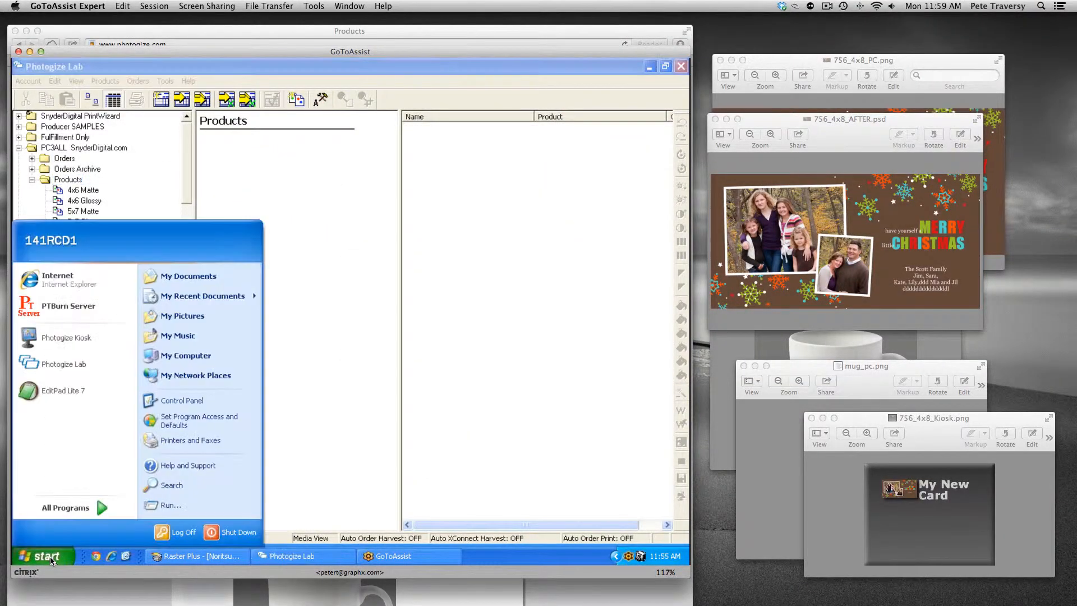
pyautogui.click(87, 338)
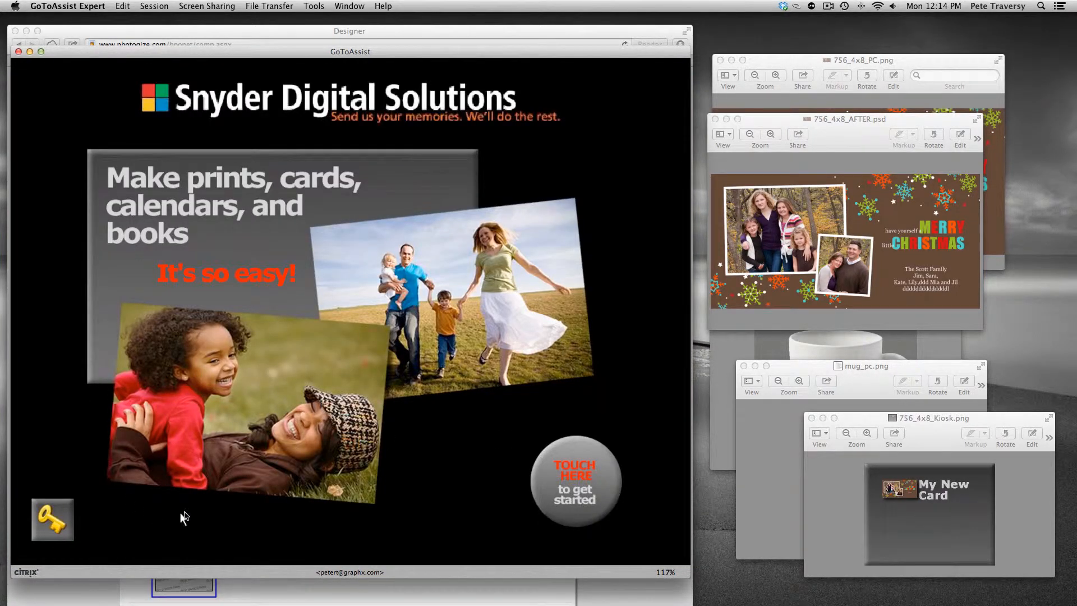
pyautogui.click(658, 548)
pyautogui.click(655, 542)
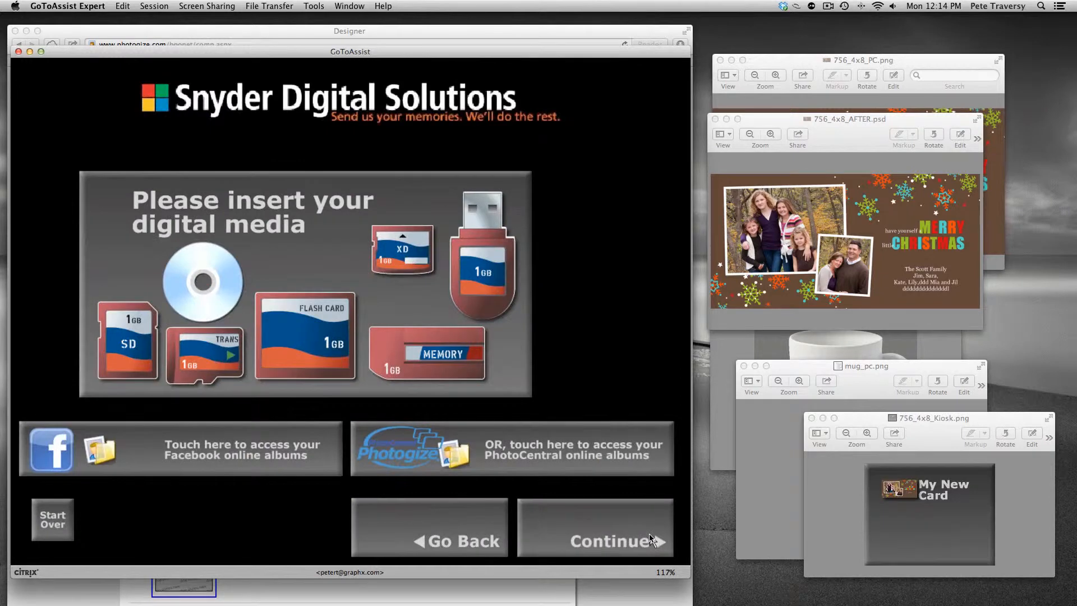
pyautogui.click(651, 540)
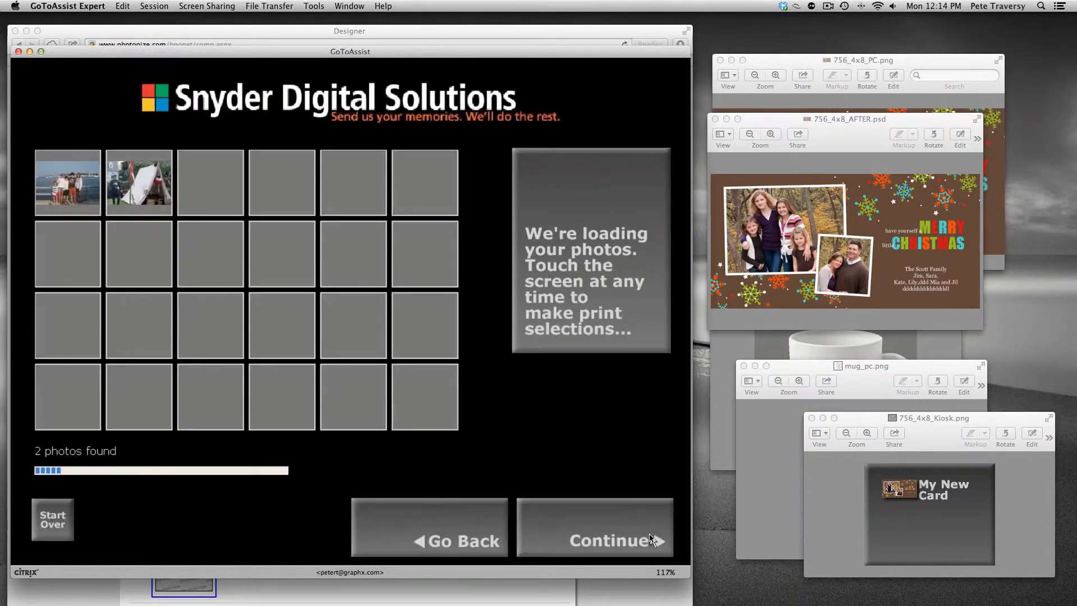
pyautogui.click(651, 540)
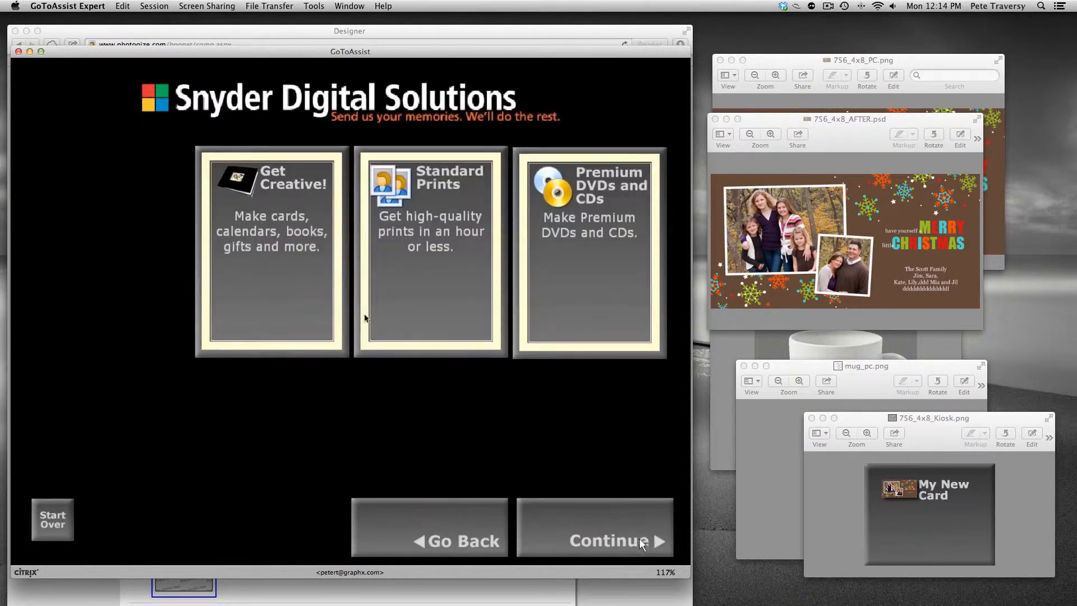
# Step: Open My New Mug from the kiosk's Get Creative lifestyle photo gifts and put the third photo on it
pyautogui.click(301, 261)
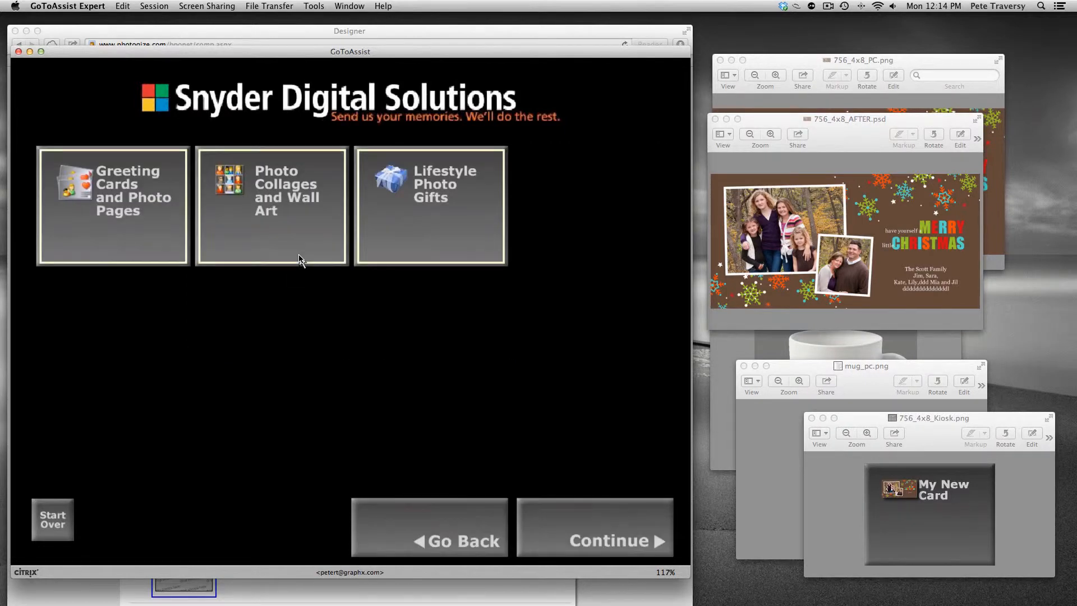
pyautogui.click(410, 231)
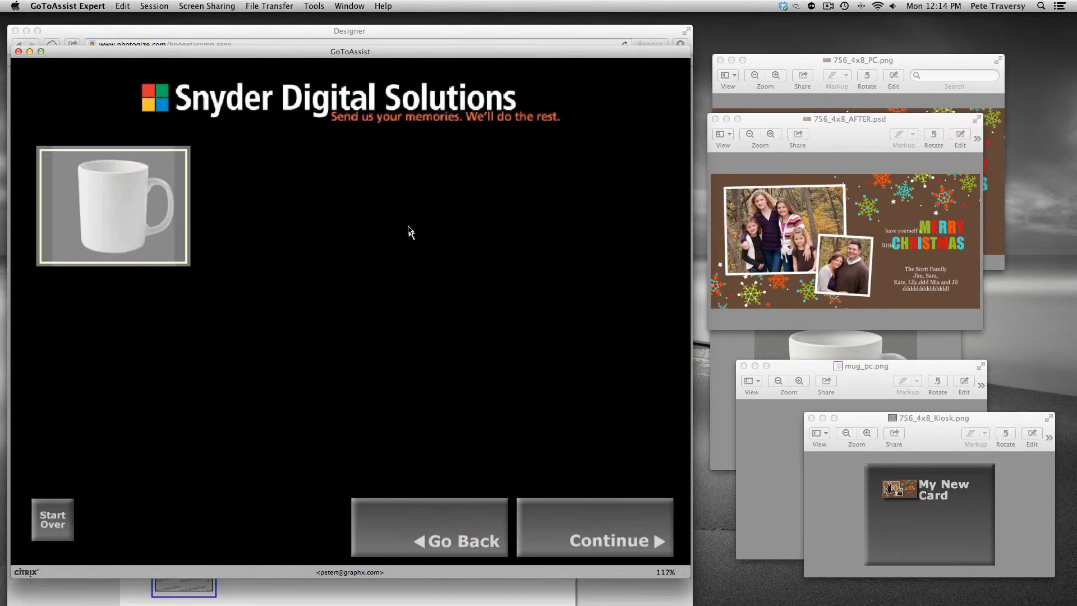
pyautogui.click(144, 211)
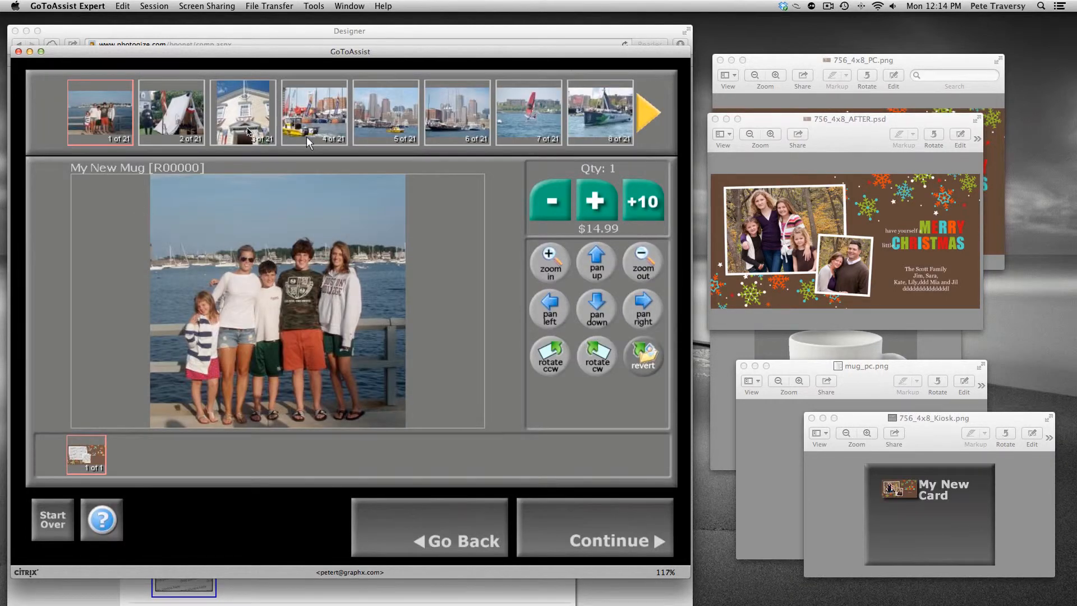
pyautogui.click(247, 131)
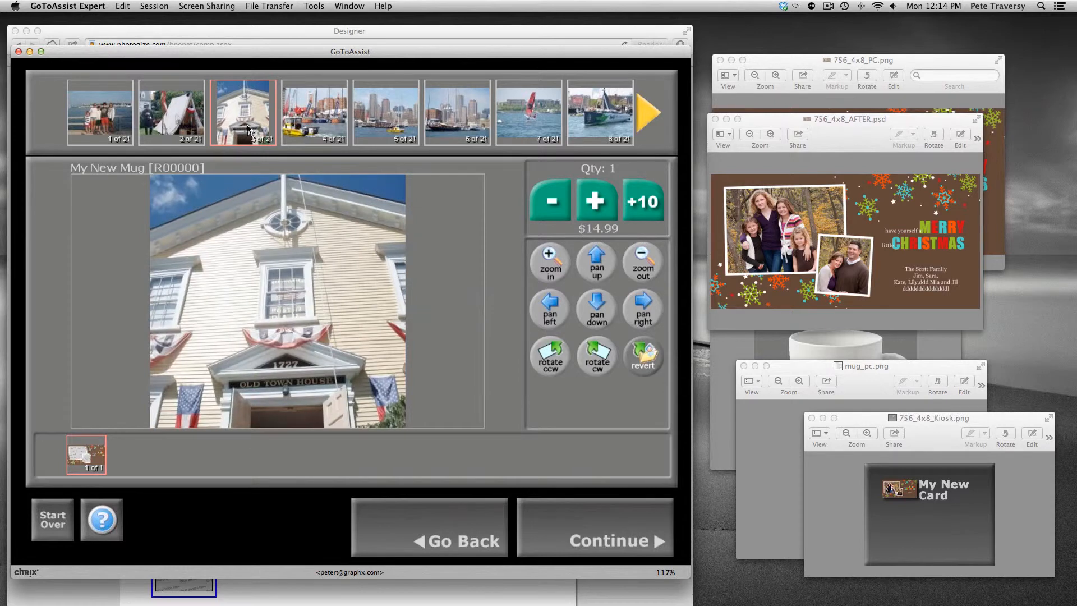